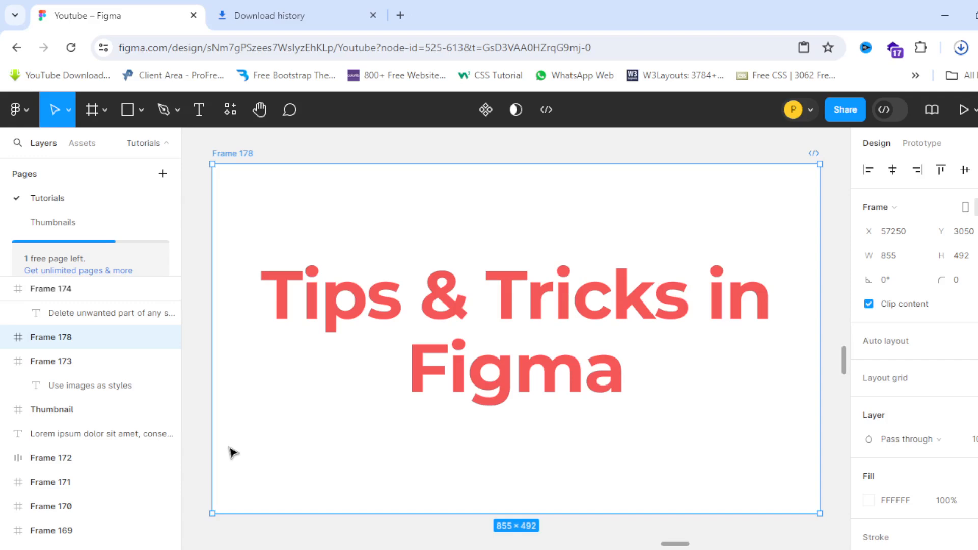
Step: Zoom out from Frame 178 and zoom in on Frame 173, 'Use images as styles'
scroll(246, 224, down, 5)
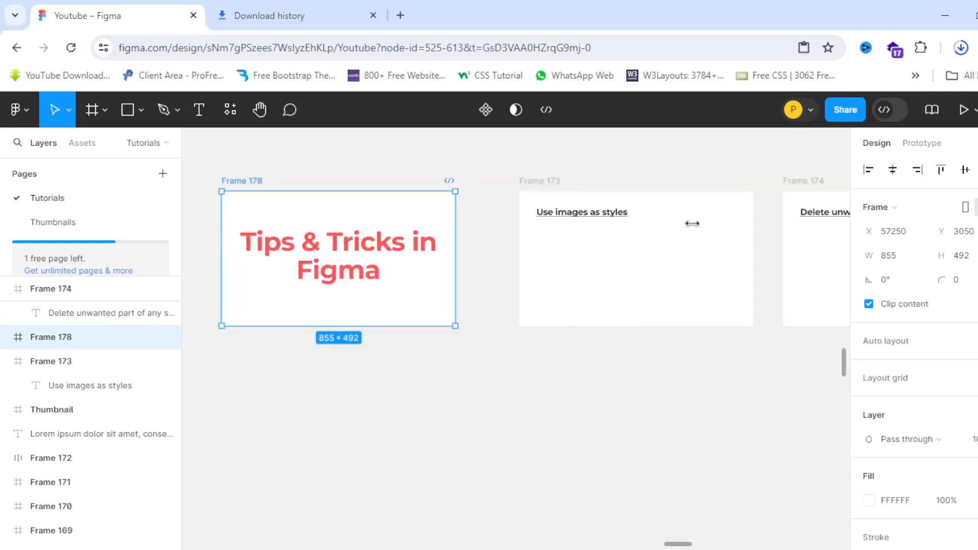
scroll(693, 225, up, 3)
scroll(529, 229, up, 3)
scroll(357, 209, down, 4)
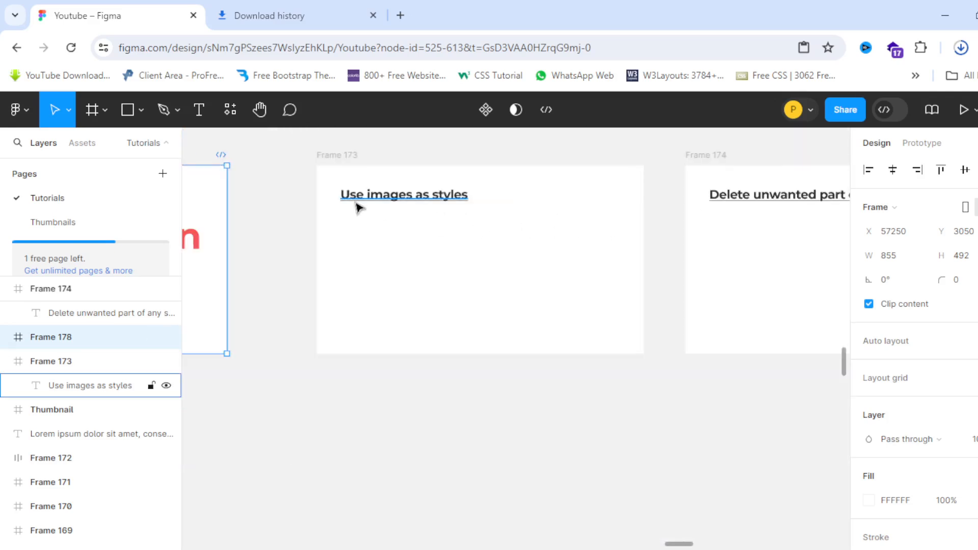
scroll(357, 208, up, 3)
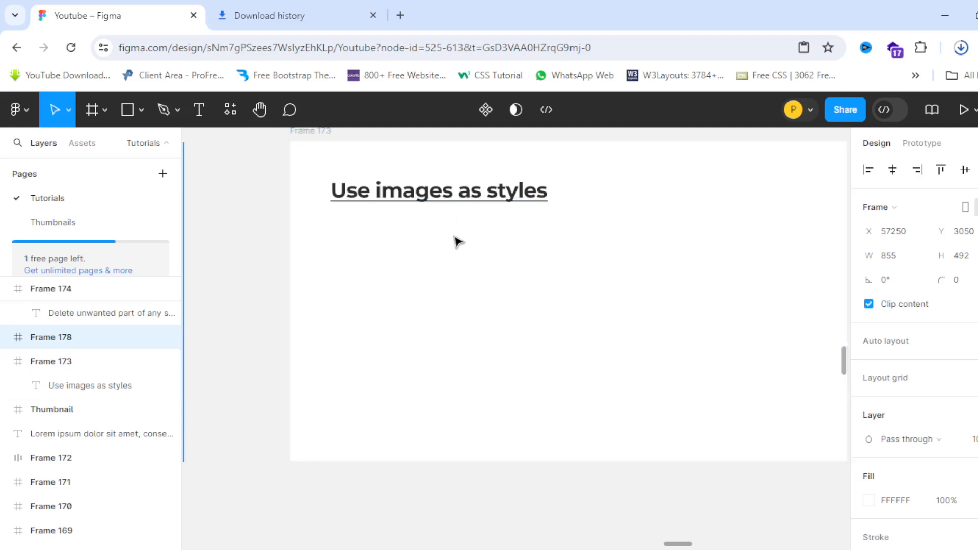
Step: Draw a 149×149 square below the heading and fill it with a red Pexels photo
click(126, 112)
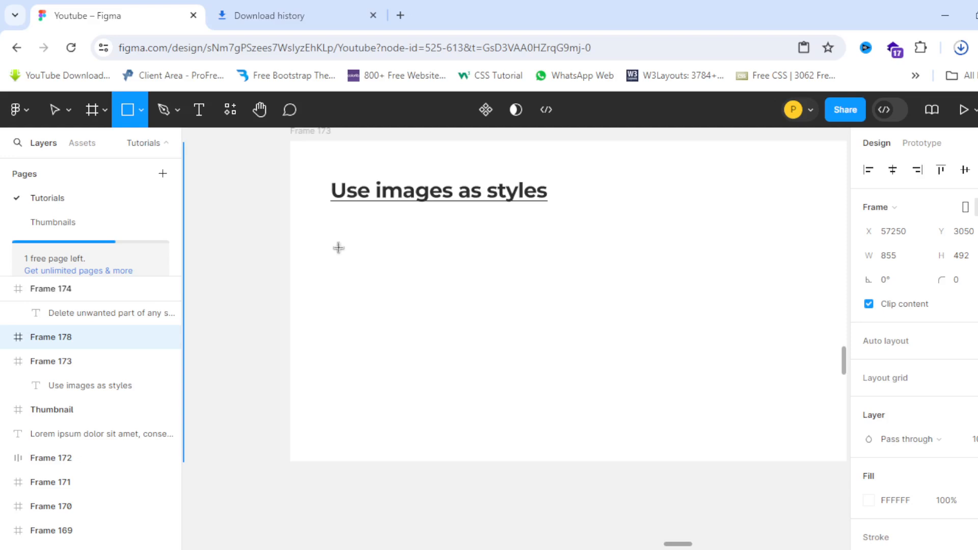
mouse_move(339, 249)
mouse_down()
mouse_move(457, 374)
mouse_move(435, 344)
mouse_up()
right_click(383, 287)
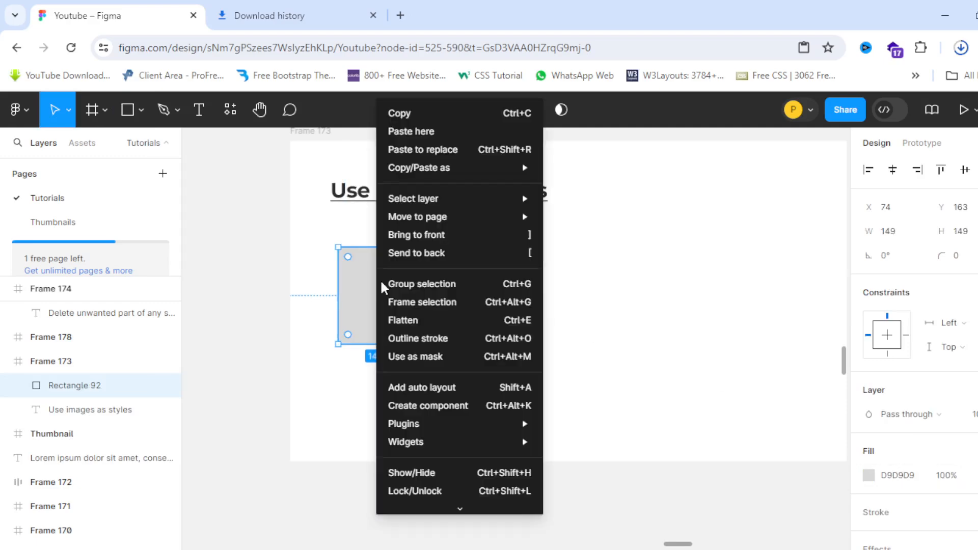
mouse_move(434, 225)
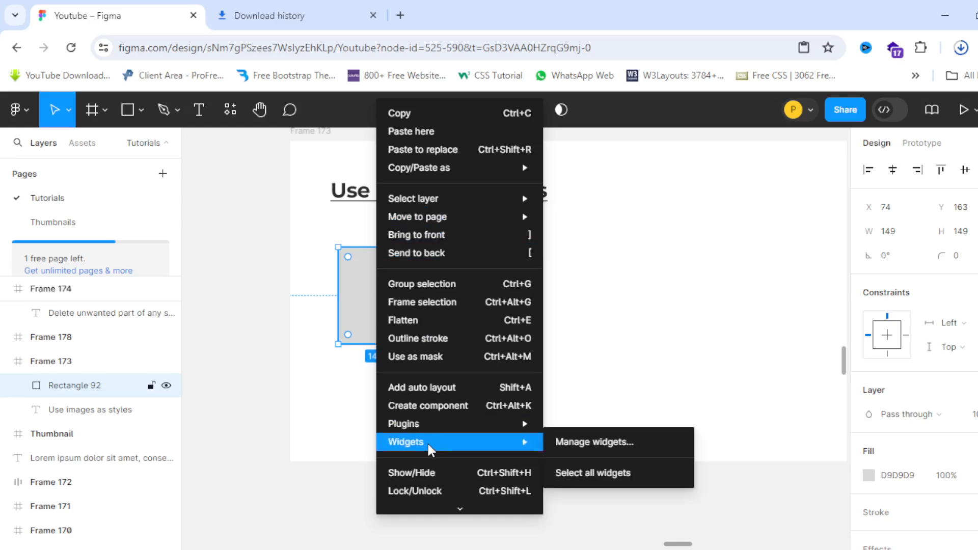
mouse_move(458, 425)
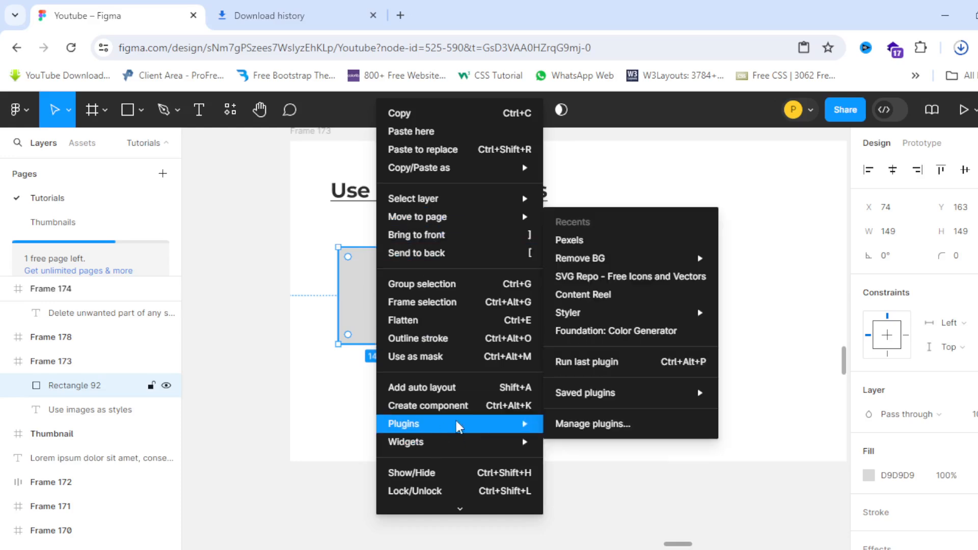
click(578, 242)
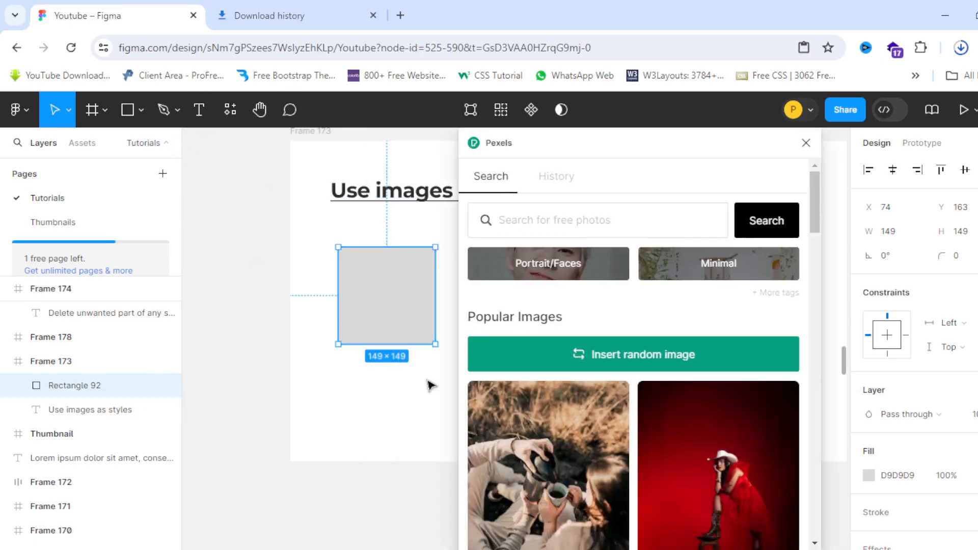
scroll(528, 407, down, 3)
scroll(551, 418, up, 3)
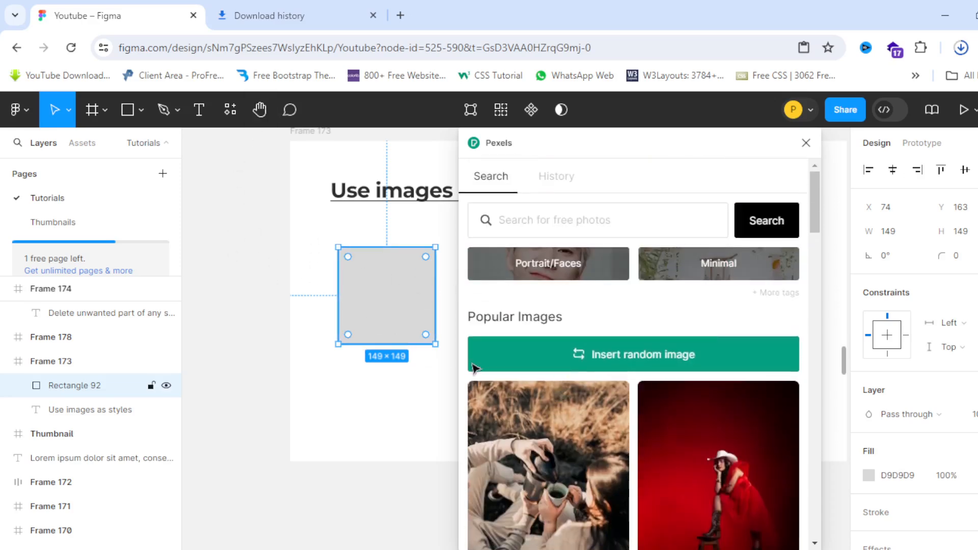
scroll(677, 378, down, 3)
click(738, 356)
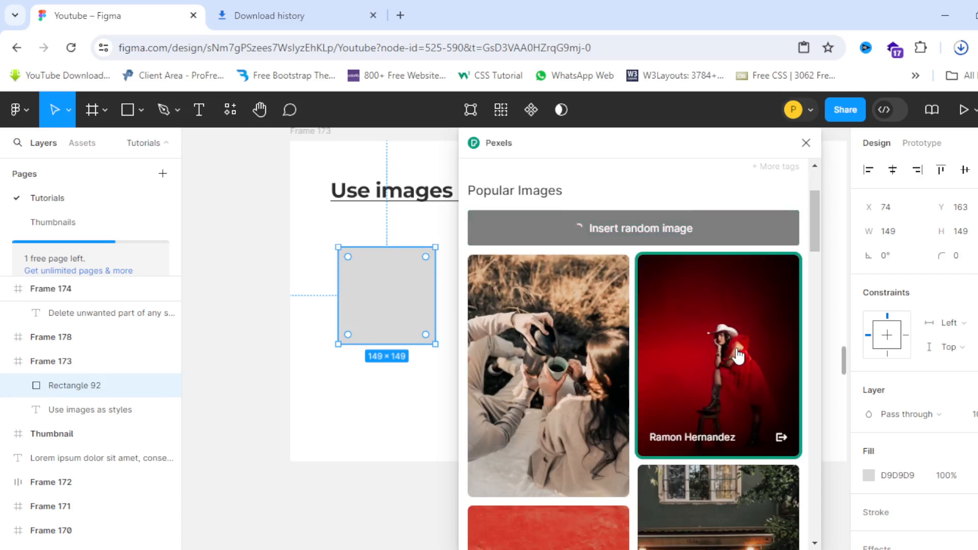
click(806, 144)
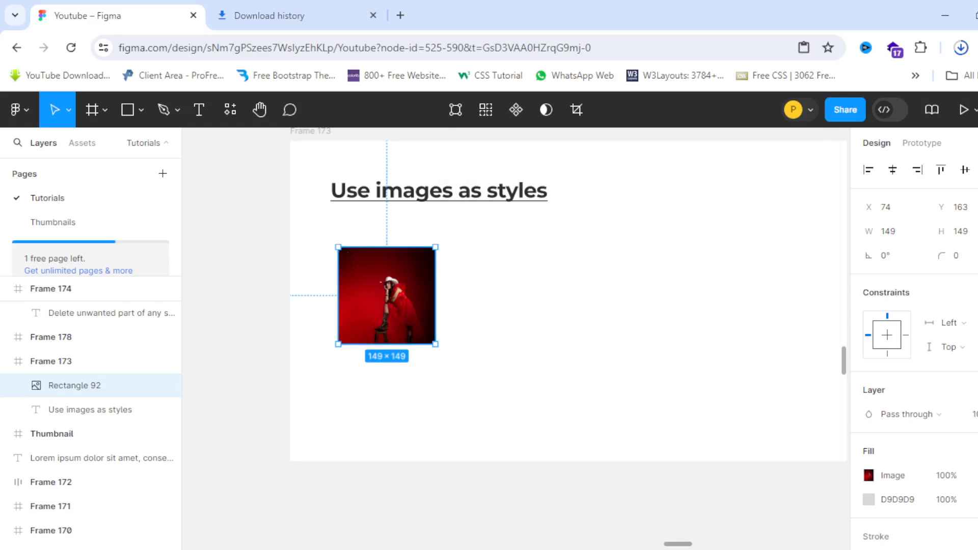
Step: Save the square's red photo fill as a new fill style named 'my image style'
scroll(967, 411, down, 3)
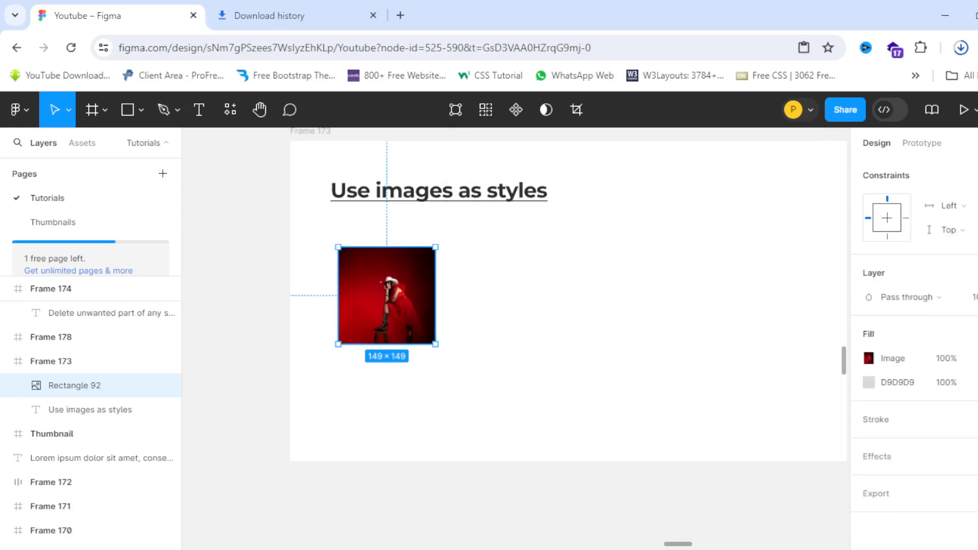
click(972, 337)
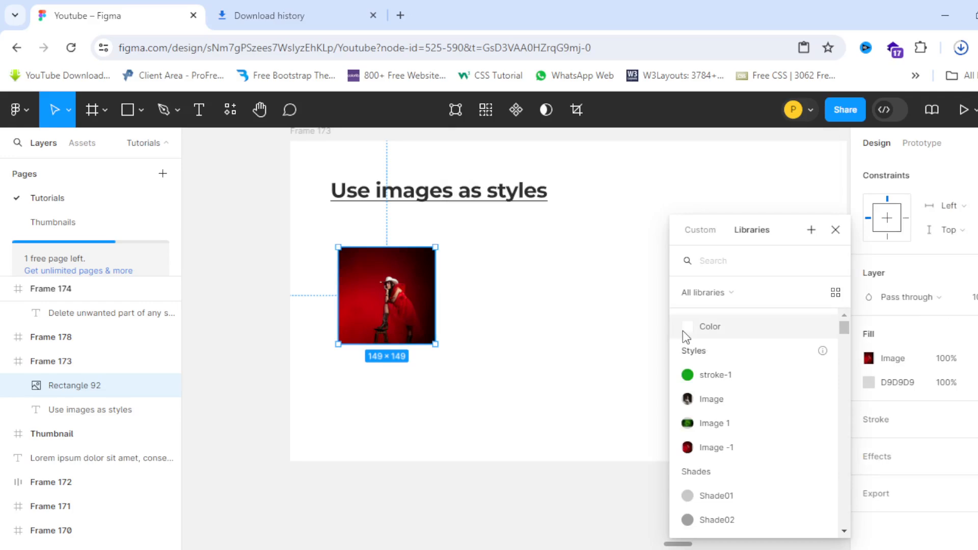
click(811, 230)
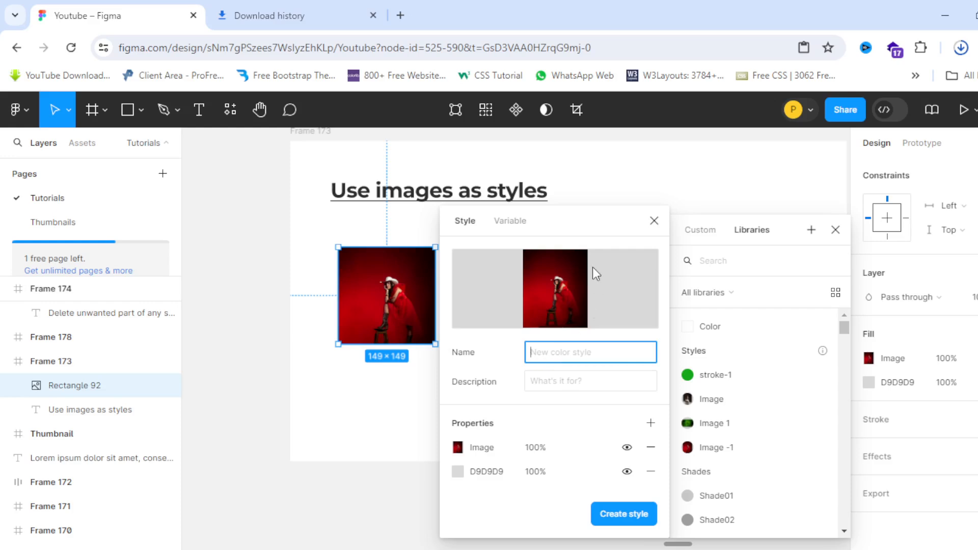
text(my image style)
key(Return)
click(568, 343)
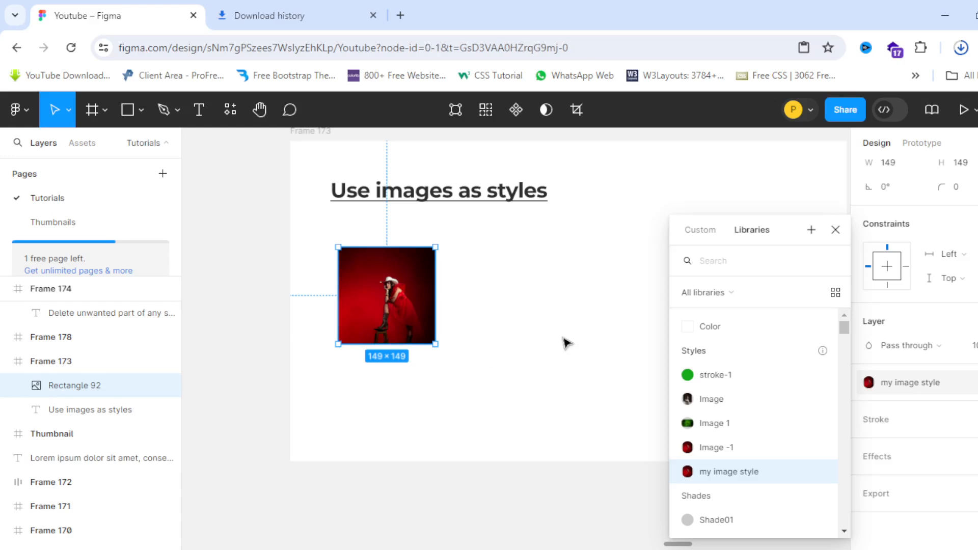
click(141, 111)
click(82, 197)
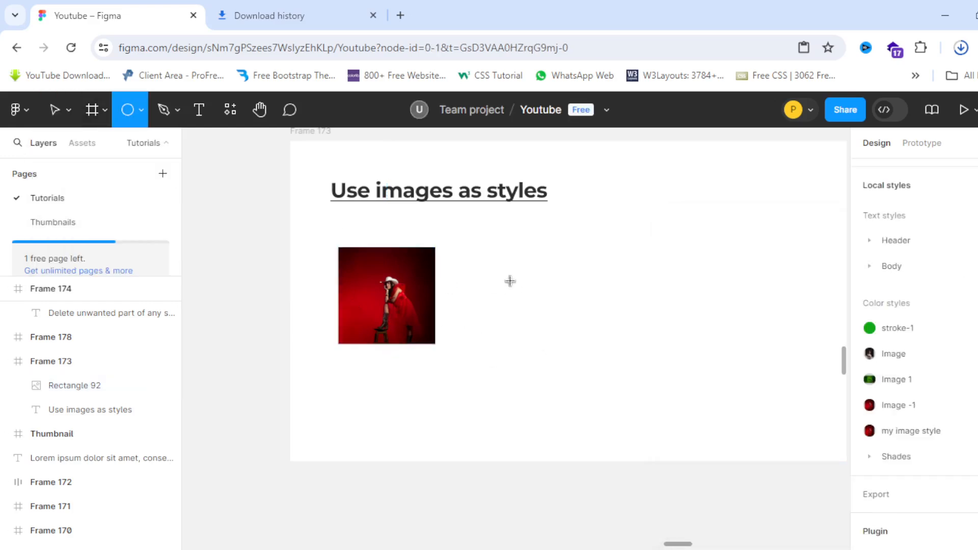
Step: Draw a 122×122 circle right of the photo square and apply the 'my image style' fill
drag(469, 261, 546, 319)
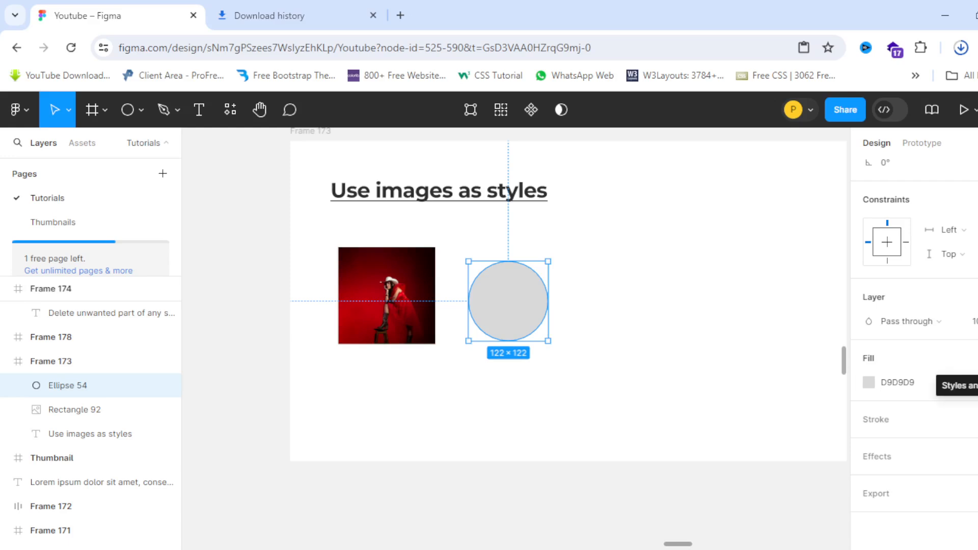
click(971, 382)
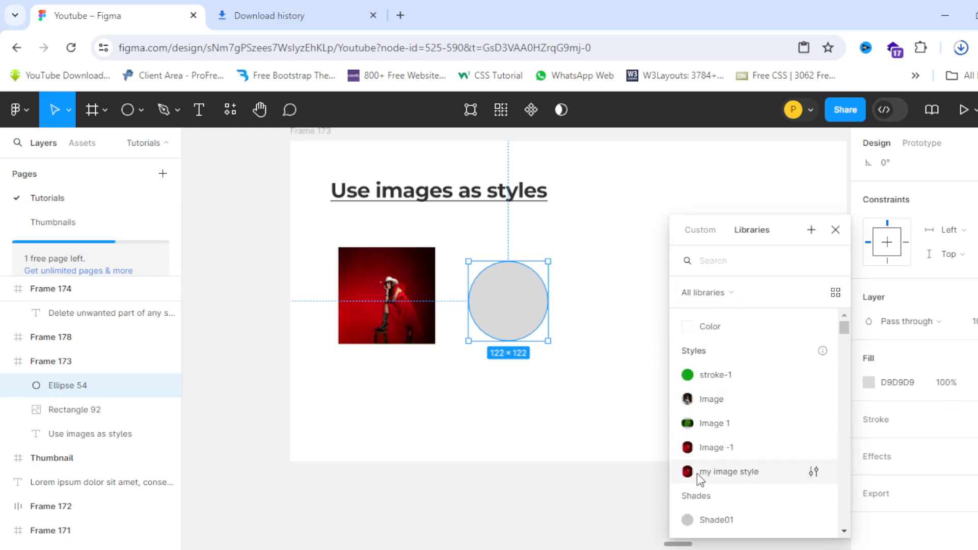
scroll(733, 472, down, 5)
scroll(725, 398, up, 2)
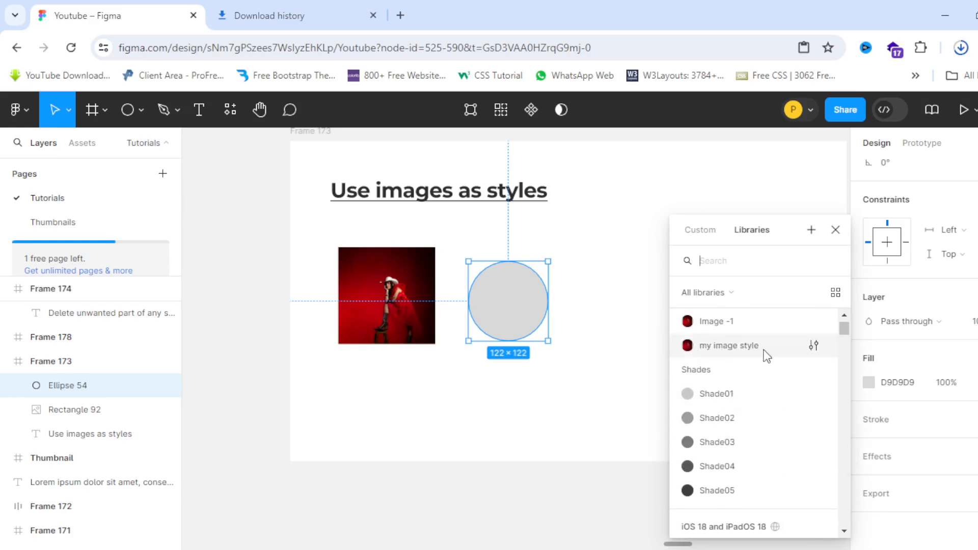
click(739, 350)
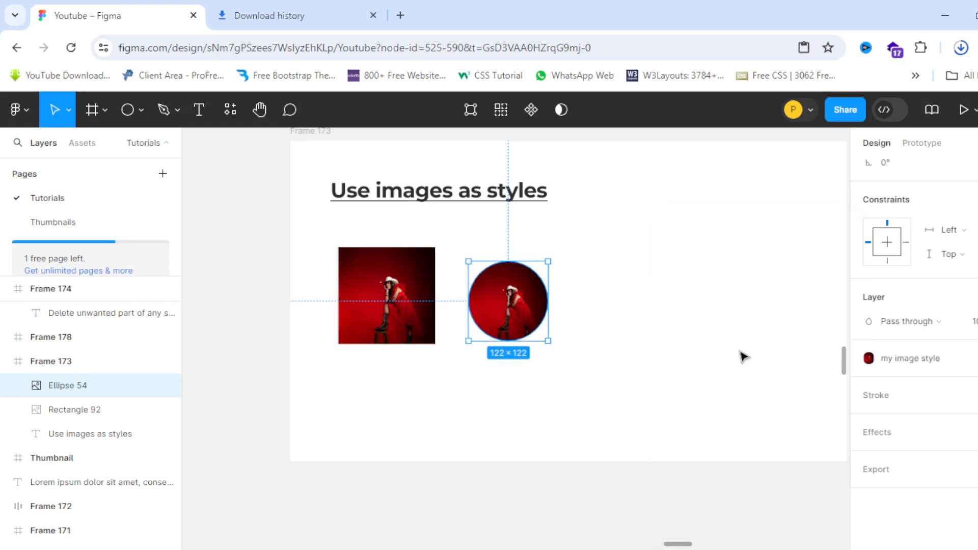
scroll(449, 306, down, 3)
scroll(450, 312, up, 5)
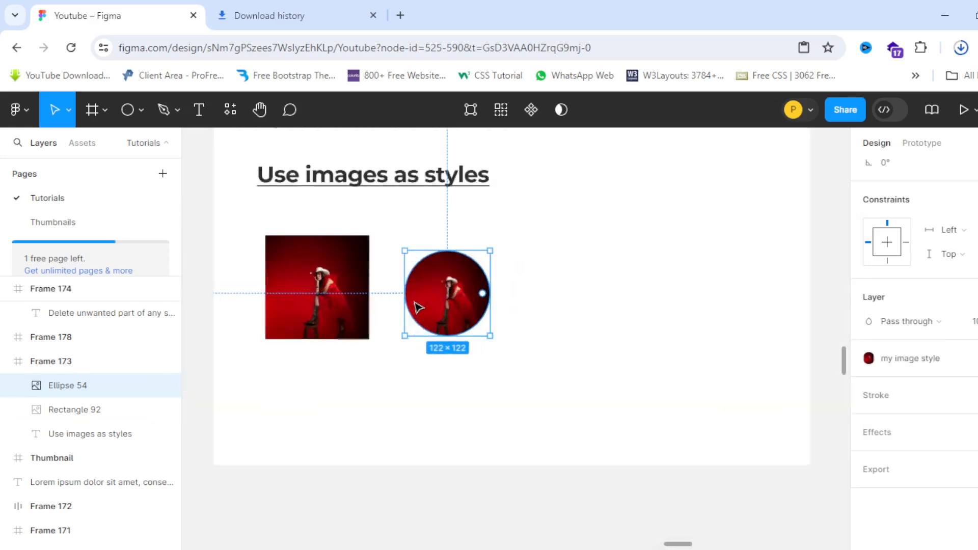
scroll(491, 325, down, 3)
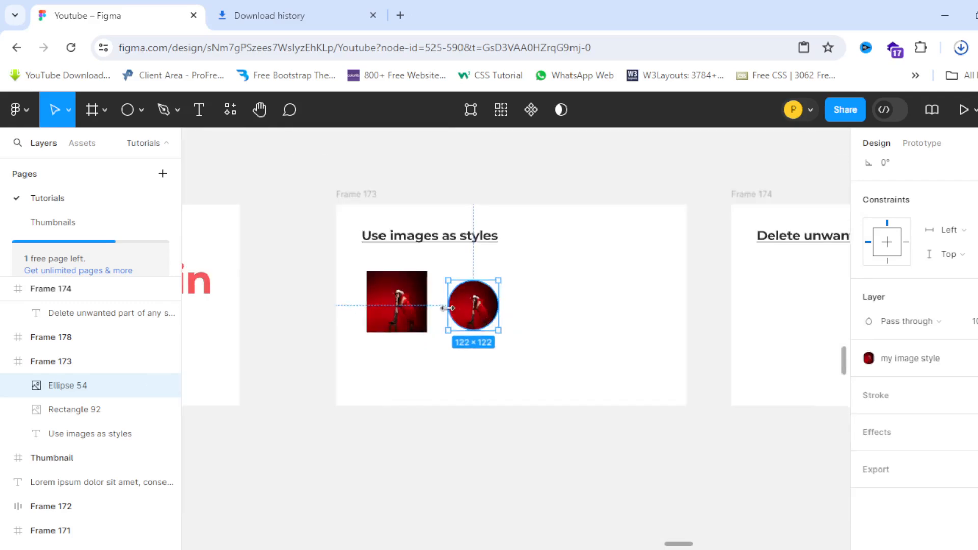
scroll(489, 306, up, 2)
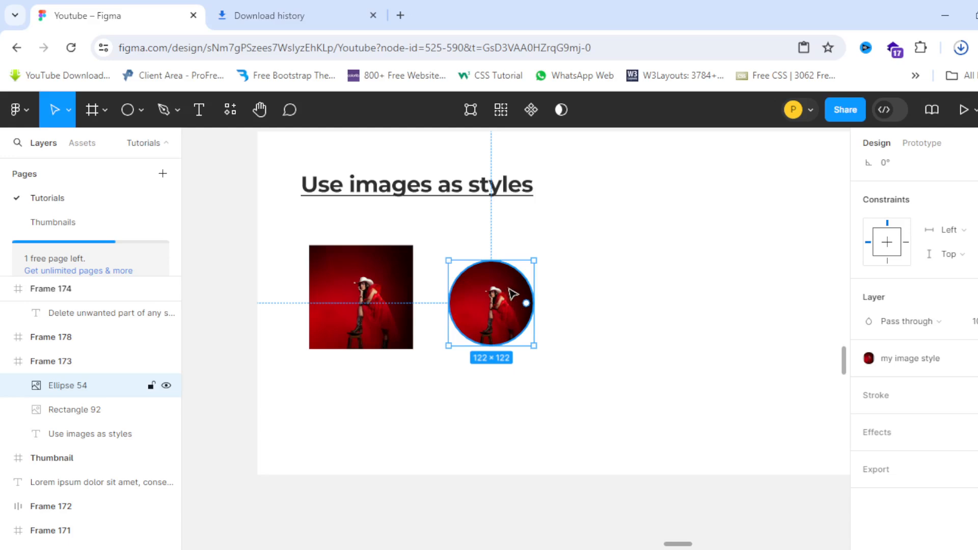
Step: Draw a star right of the circle, fill it with 'my image style', and nudge it closer
click(141, 110)
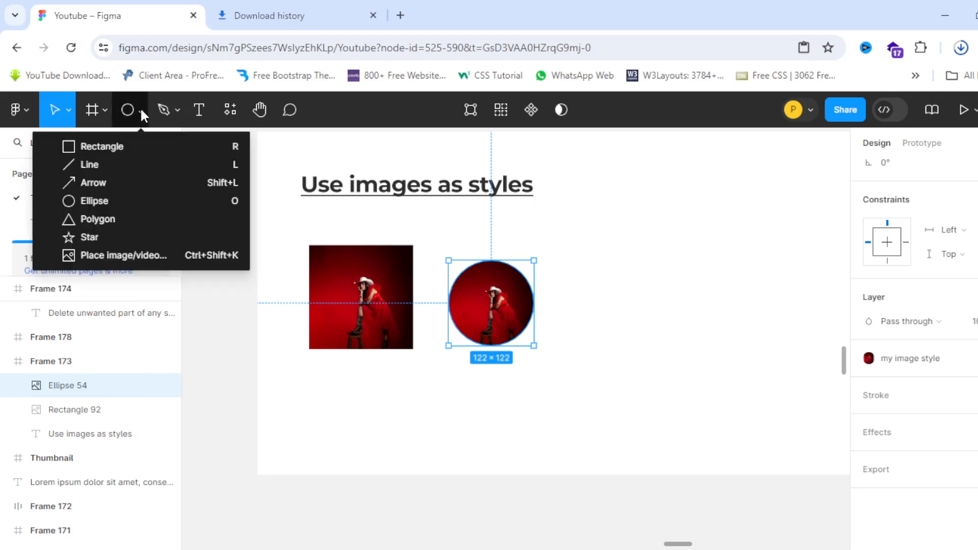
click(99, 238)
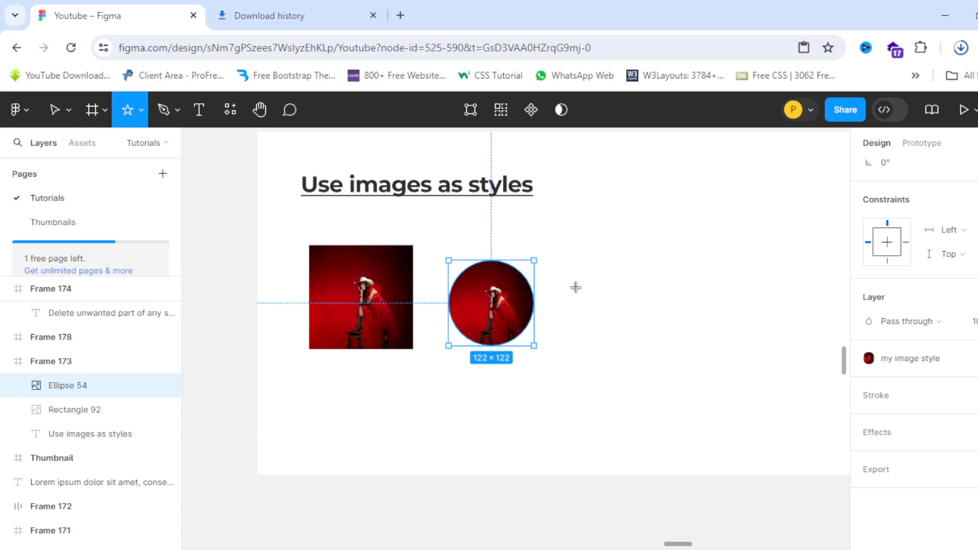
drag(569, 266, 657, 336)
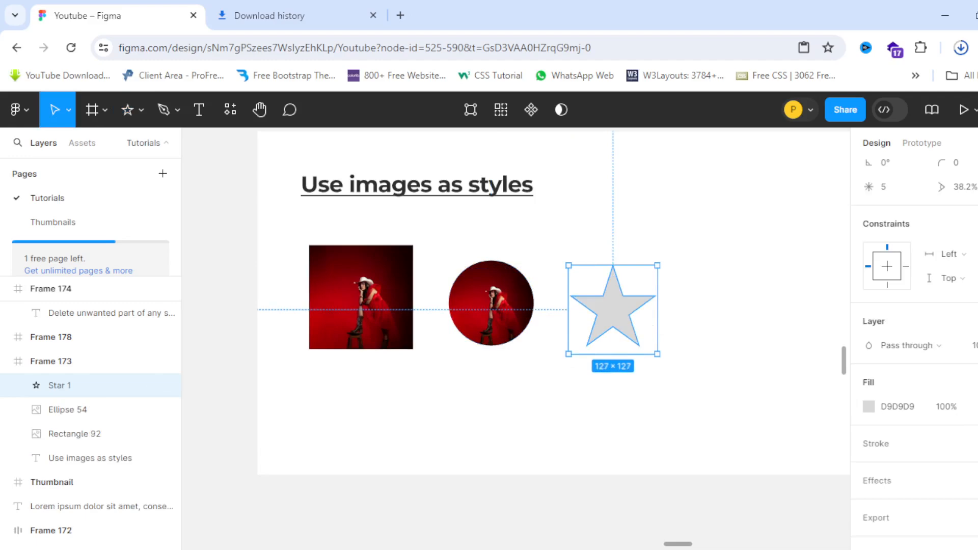
click(977, 382)
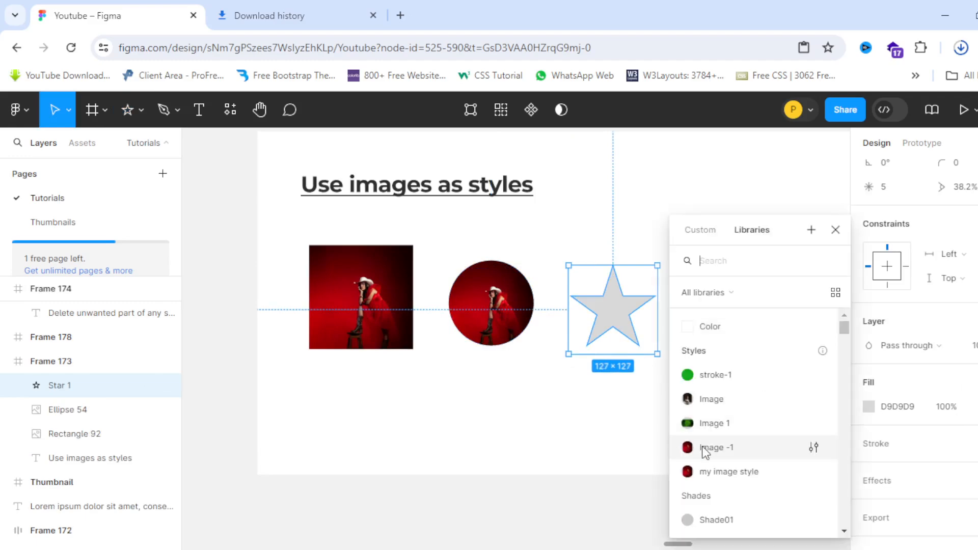
click(707, 473)
scroll(497, 295, down, 3)
scroll(513, 298, up, 3)
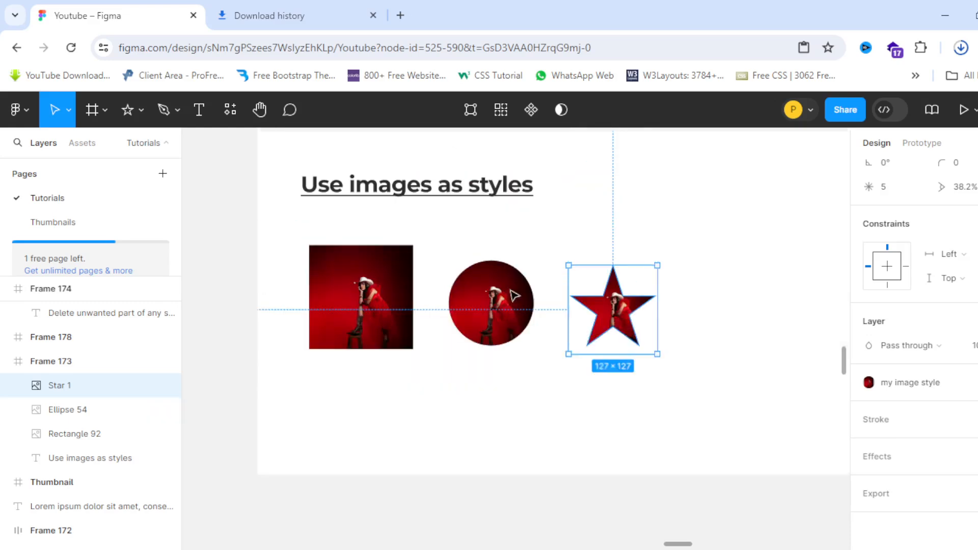
drag(629, 316, 619, 311)
Step: Navigate to Frame 174, 'Delete unwanted part of any shape'
scroll(349, 271, down, 5)
scroll(349, 276, up, 1)
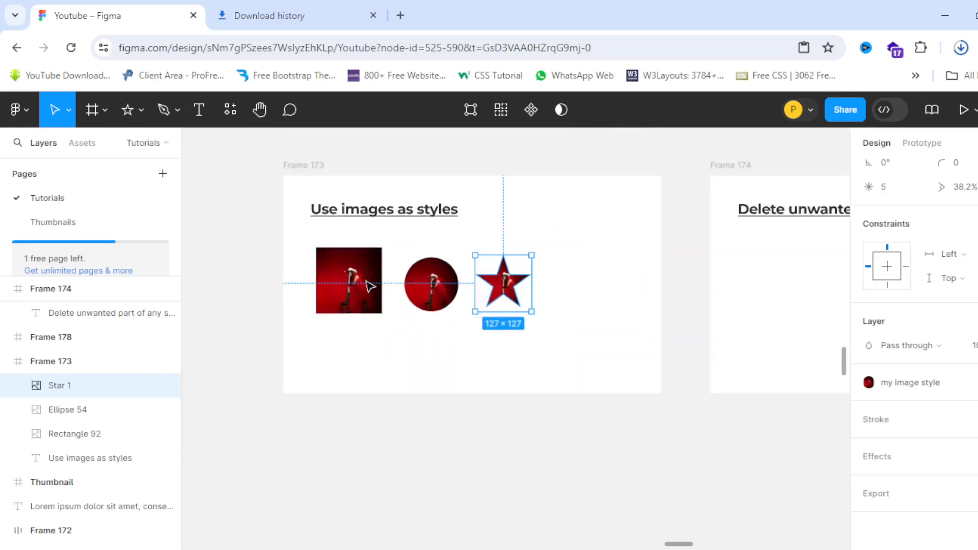
scroll(350, 285, down, 3)
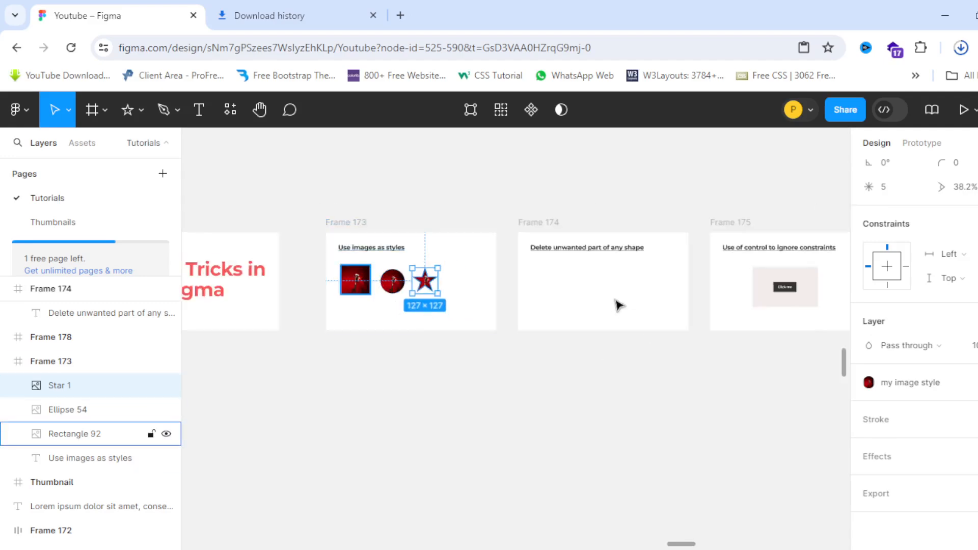
scroll(618, 305, up, 5)
scroll(643, 235, up, 2)
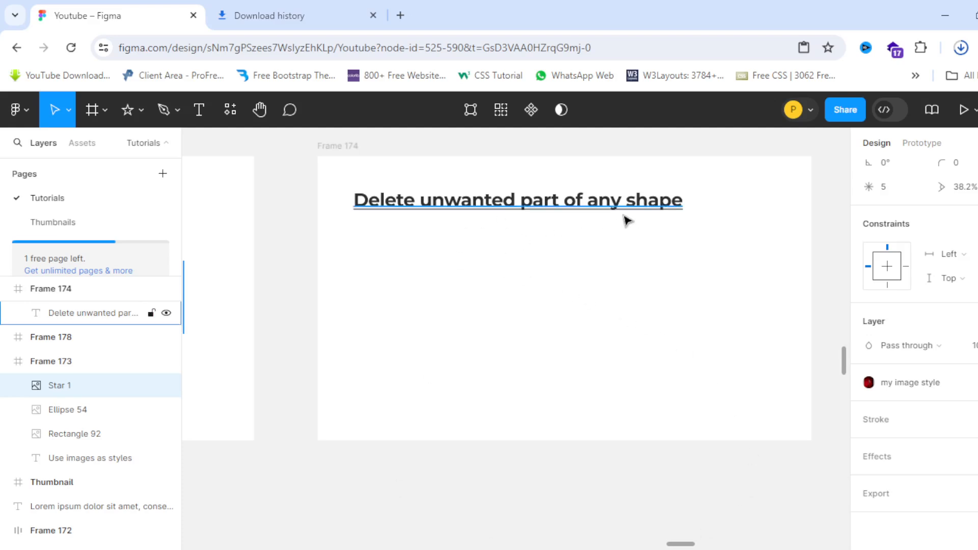
Step: Draw a 270×270 star below the Frame 174 heading and open it for point editing
click(127, 110)
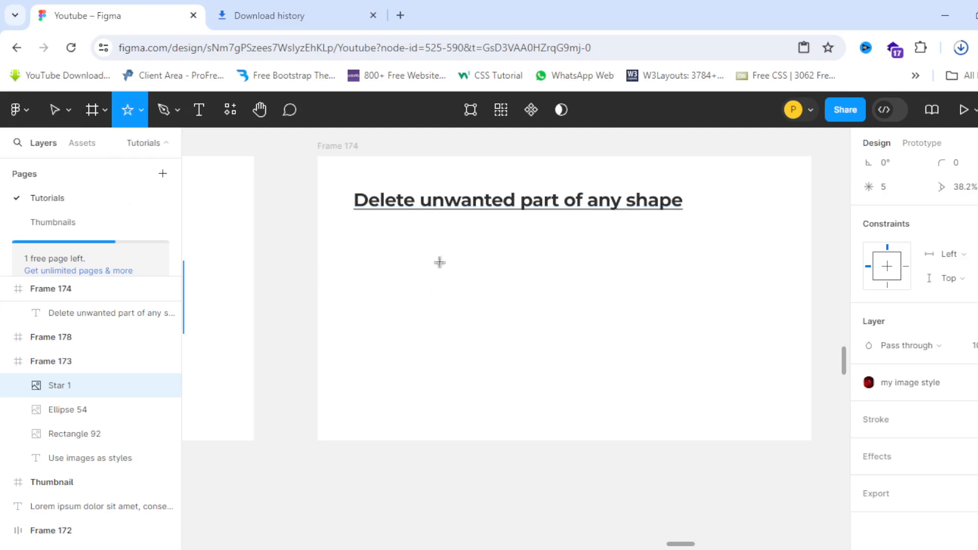
drag(427, 243, 584, 369)
click(603, 367)
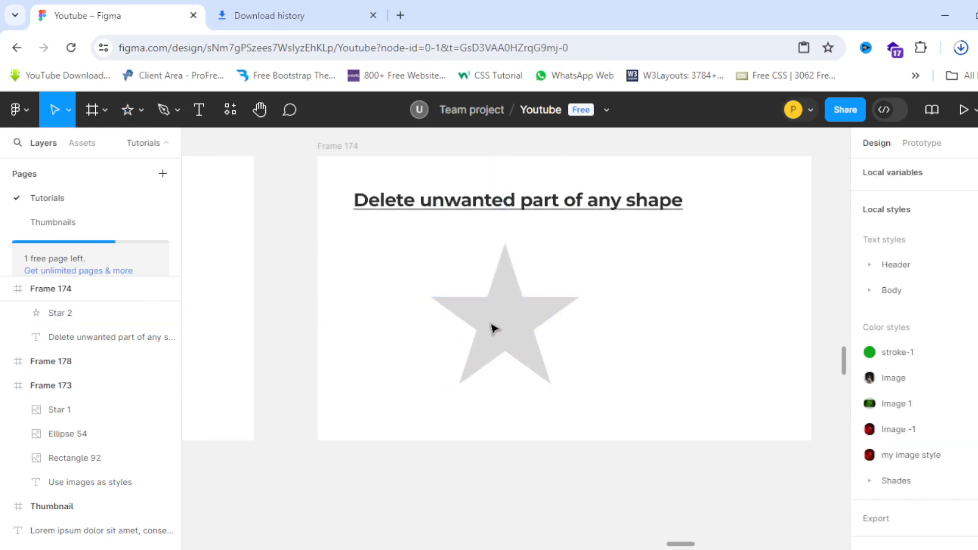
double_click(515, 335)
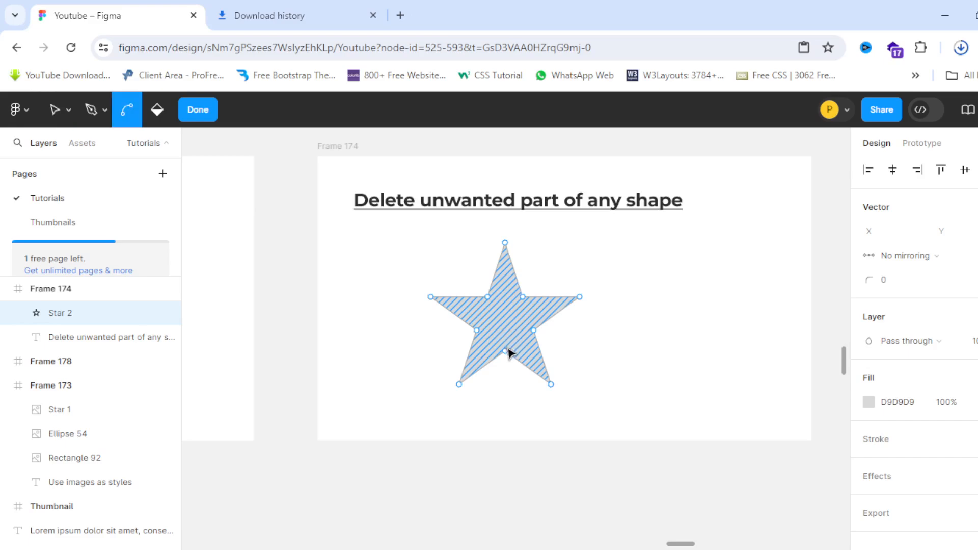
Step: Delete the star's bottom-right and bottom-left points in vector edit mode
ctrl+scroll(514, 349, up, 5)
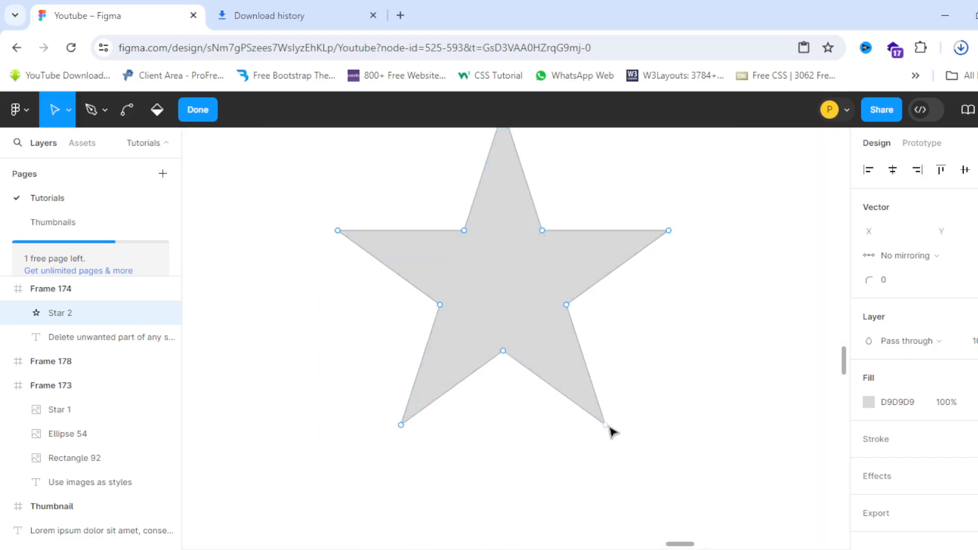
ctrl+scroll(426, 274, down, 1)
ctrl+scroll(491, 303, up, 1)
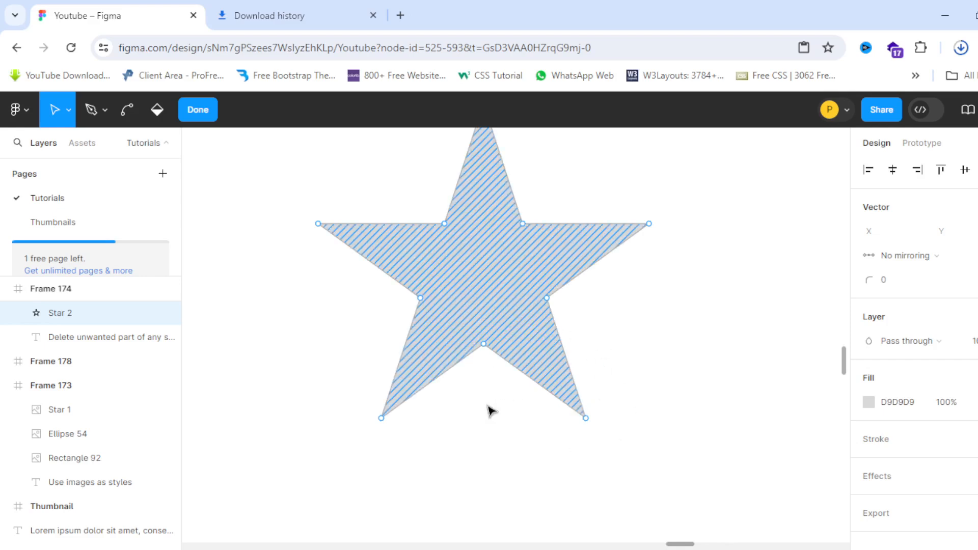
click(586, 418)
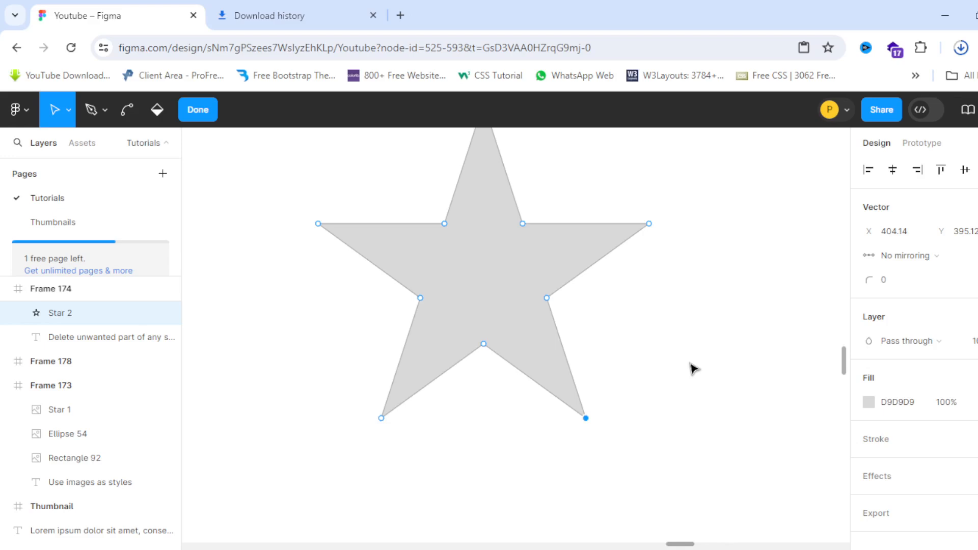
key(Delete)
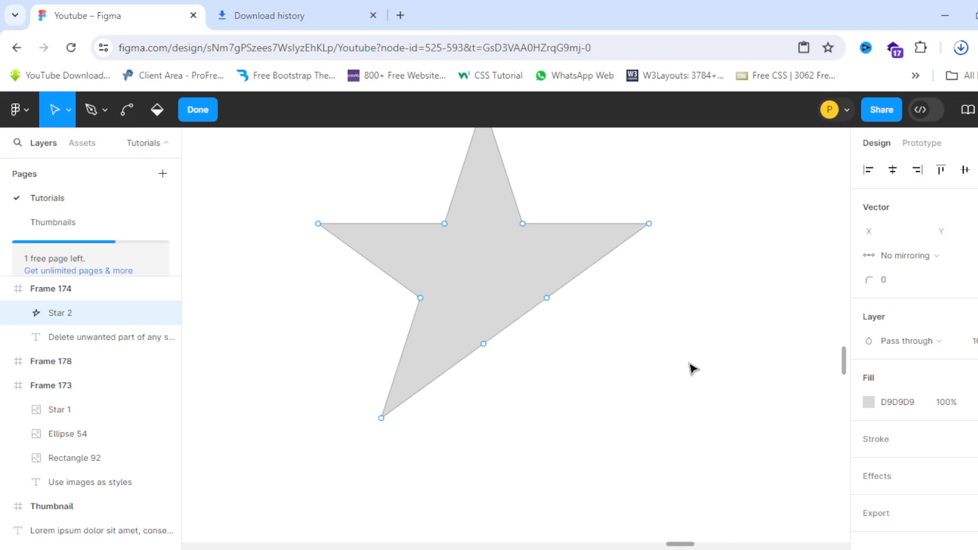
scroll(587, 322, down, 3)
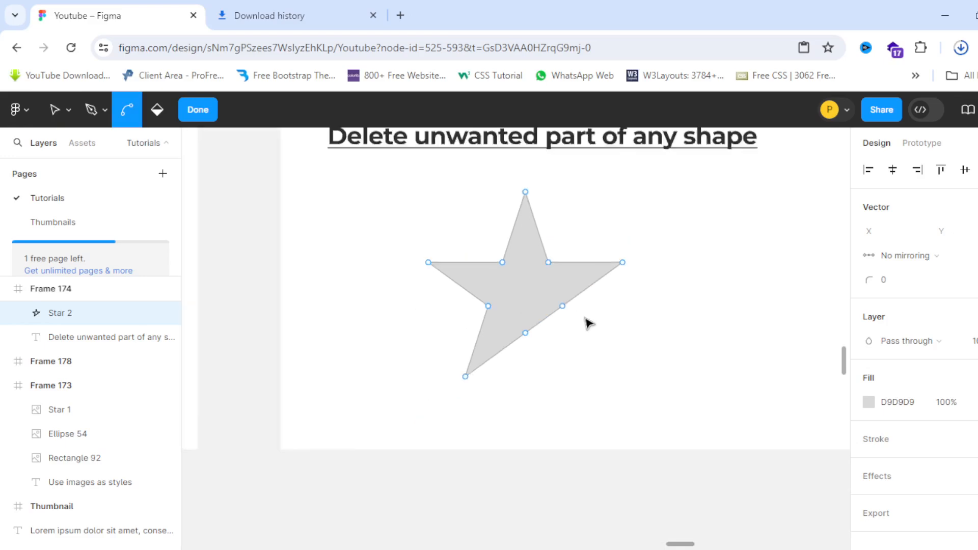
scroll(555, 320, up, 4)
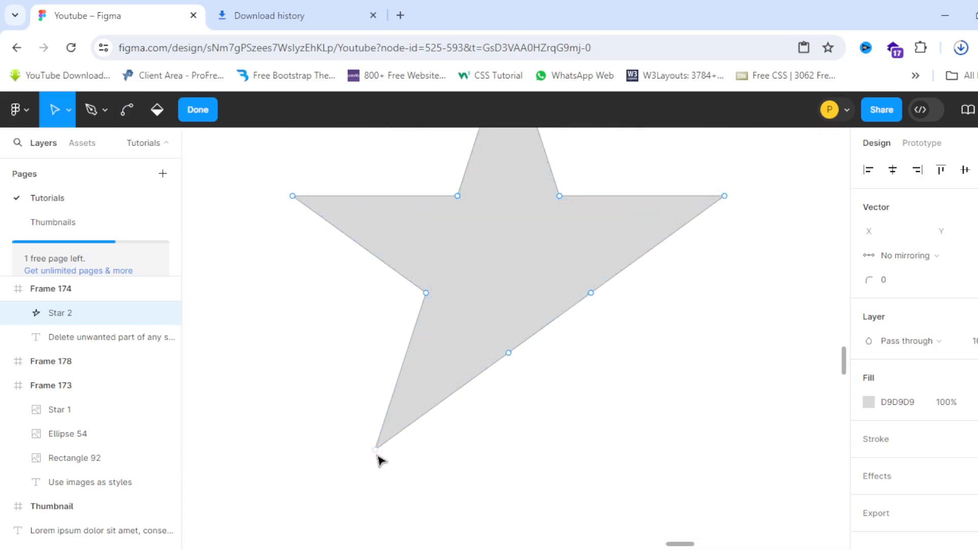
click(376, 451)
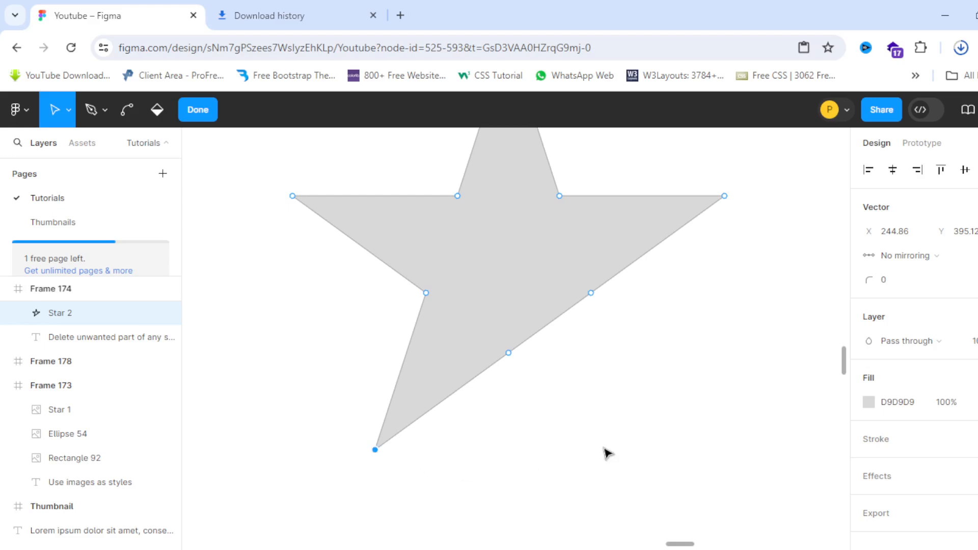
key(Delete)
Step: Move the view to Frame 175 with its Click me button
scroll(399, 312, down, 5)
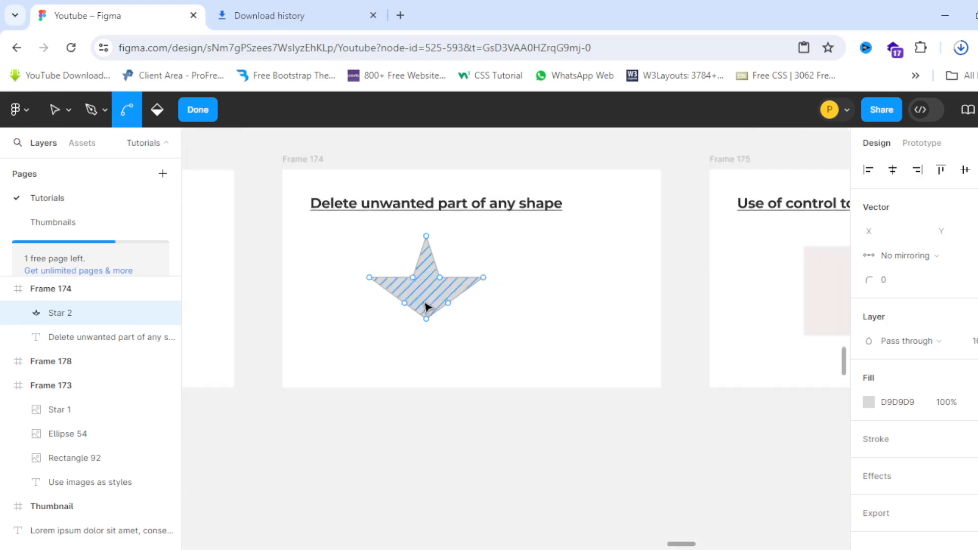
scroll(402, 275, up, 3)
scroll(376, 201, down, 1)
key(ctrl)
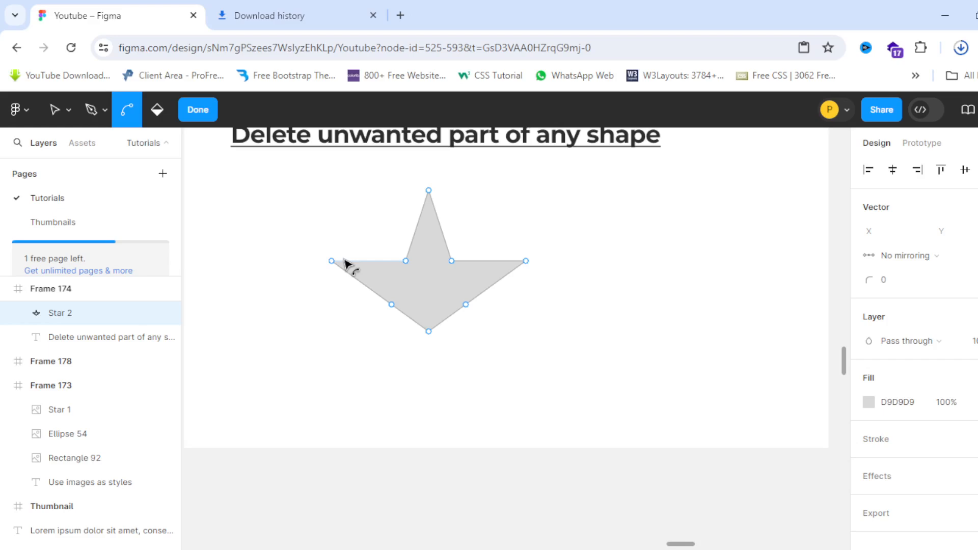
scroll(345, 264, down, 5)
scroll(618, 260, up, 3)
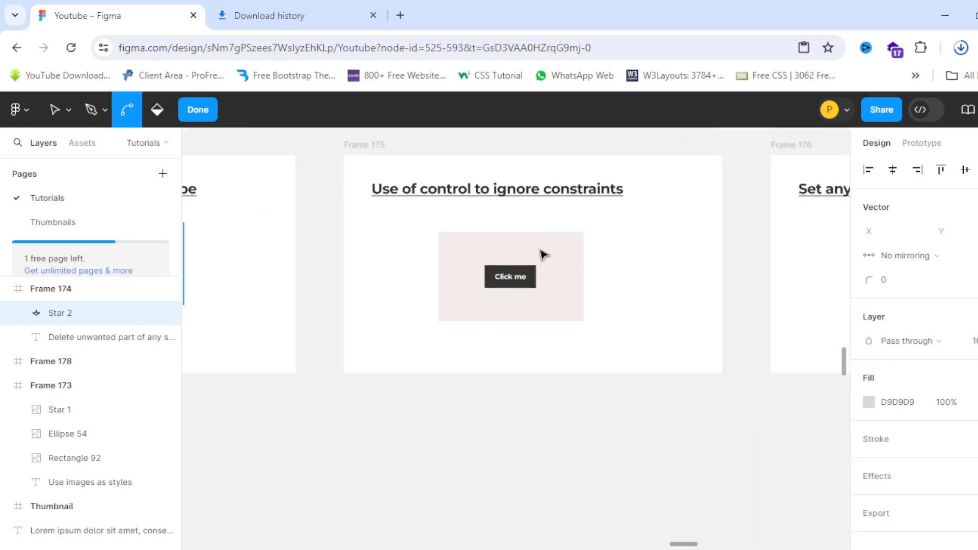
scroll(544, 255, up, 3)
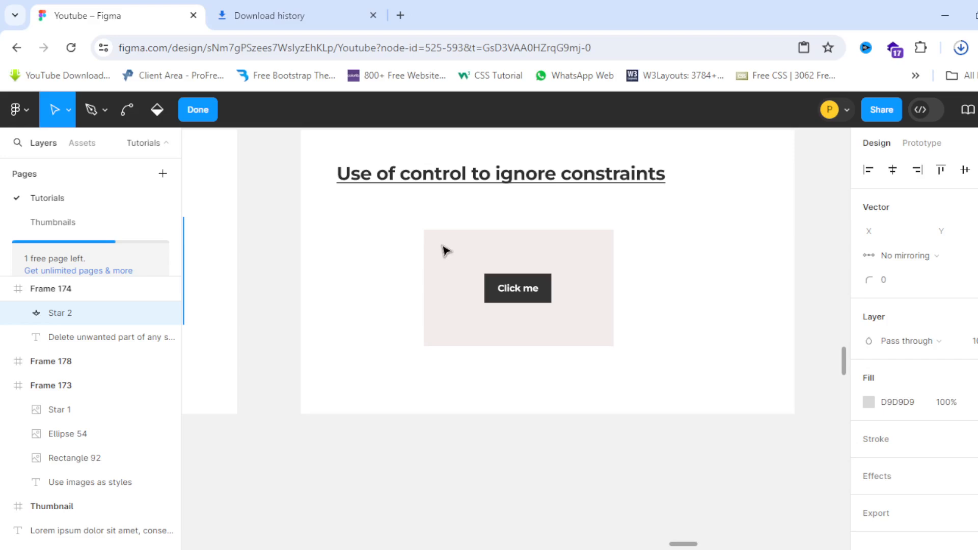
Step: Finish editing the star and select the pink Frame 179 around the Click me button
key(ctrl)
scroll(448, 239, up, 5)
key(Escape)
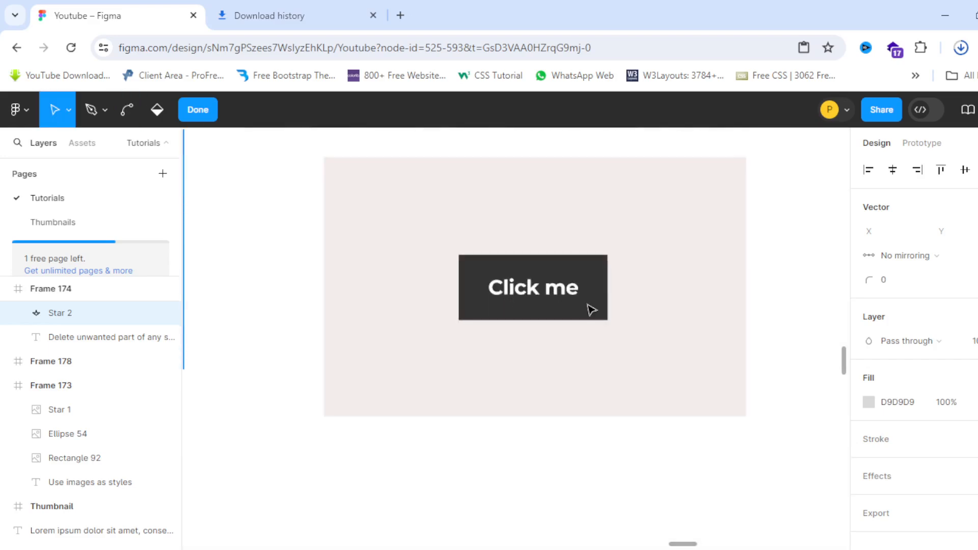
click(591, 309)
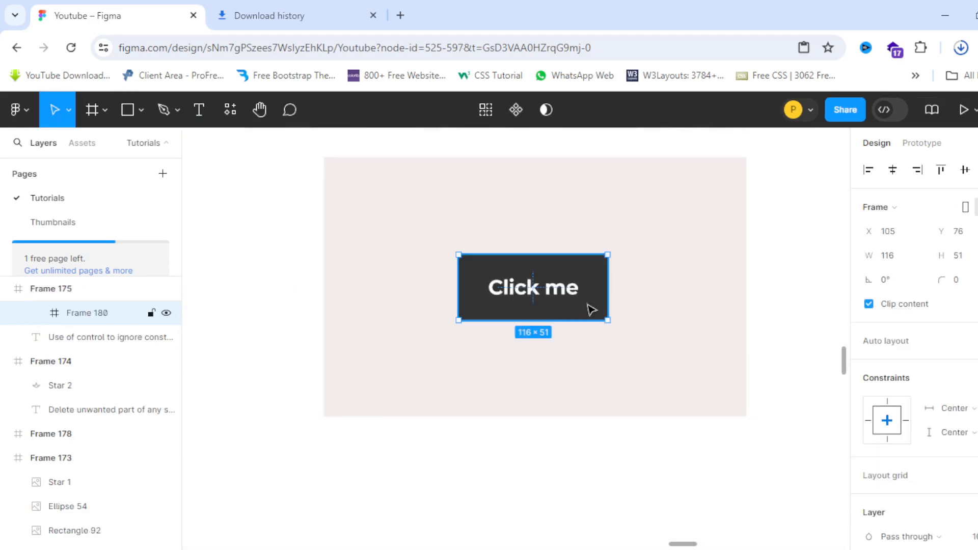
scroll(461, 288, down, 3)
scroll(484, 289, up, 5)
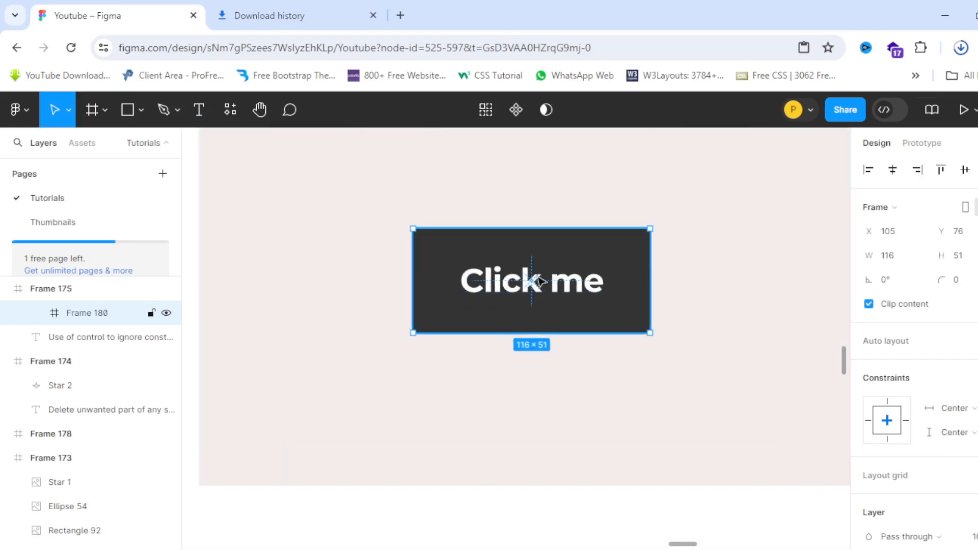
scroll(484, 303, down, 3)
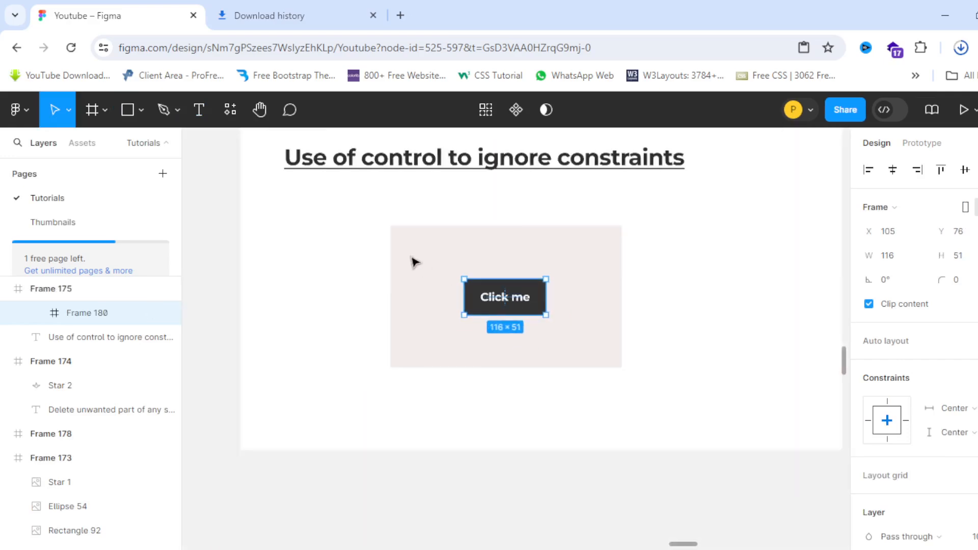
click(398, 230)
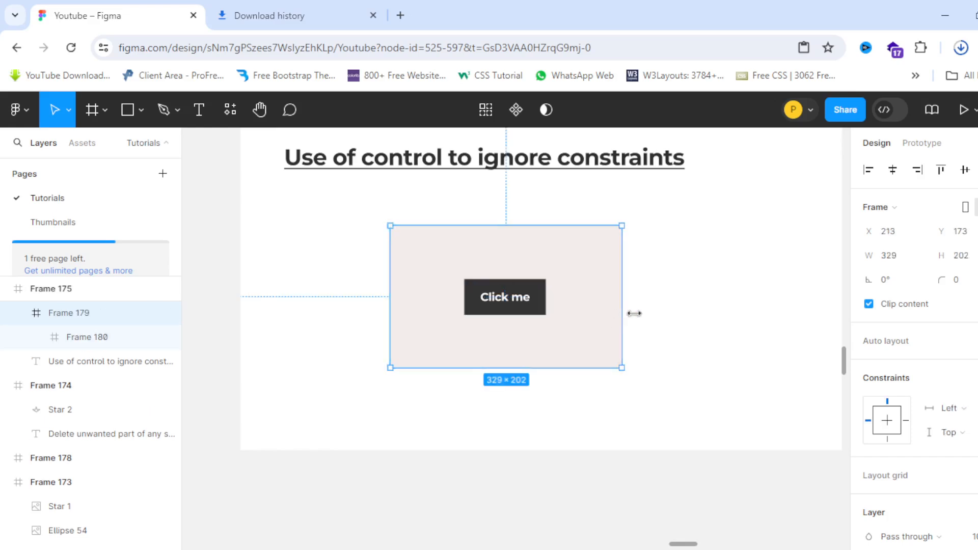
Step: Test widening Frame 179 with centre constraints, undo, then Ctrl-resize it to 495 wide
drag(628, 312, 716, 330)
drag(656, 332, 655, 330)
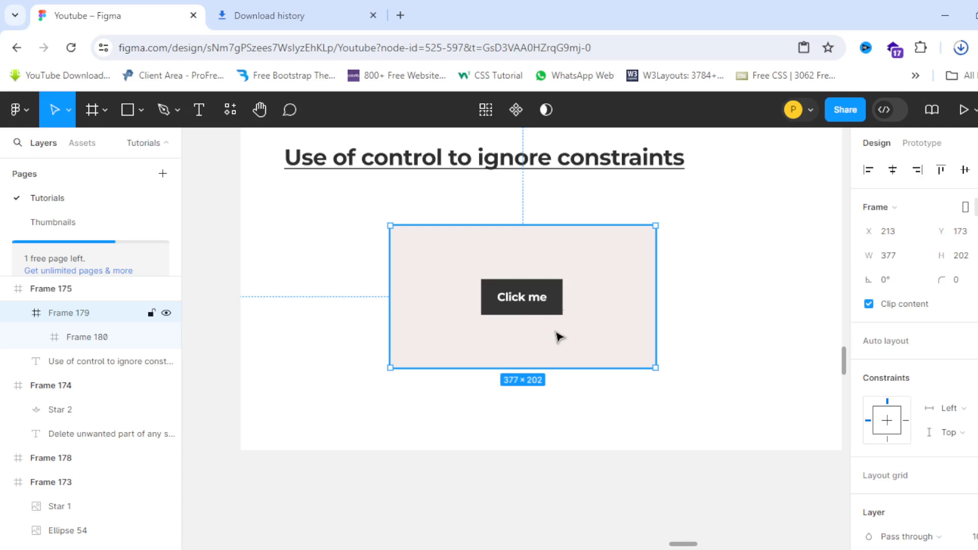
key(ctrl+z)
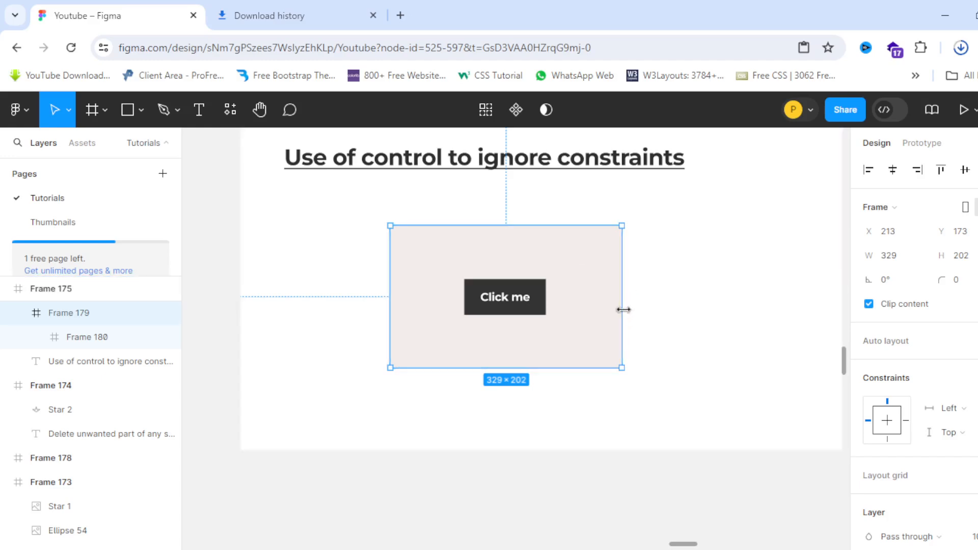
drag(636, 311, 745, 329)
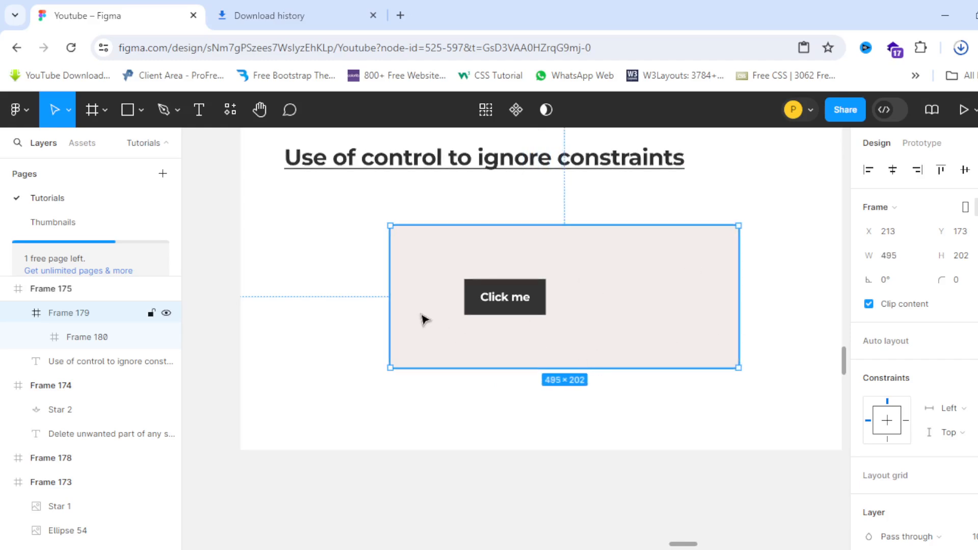
scroll(488, 321, up, 2)
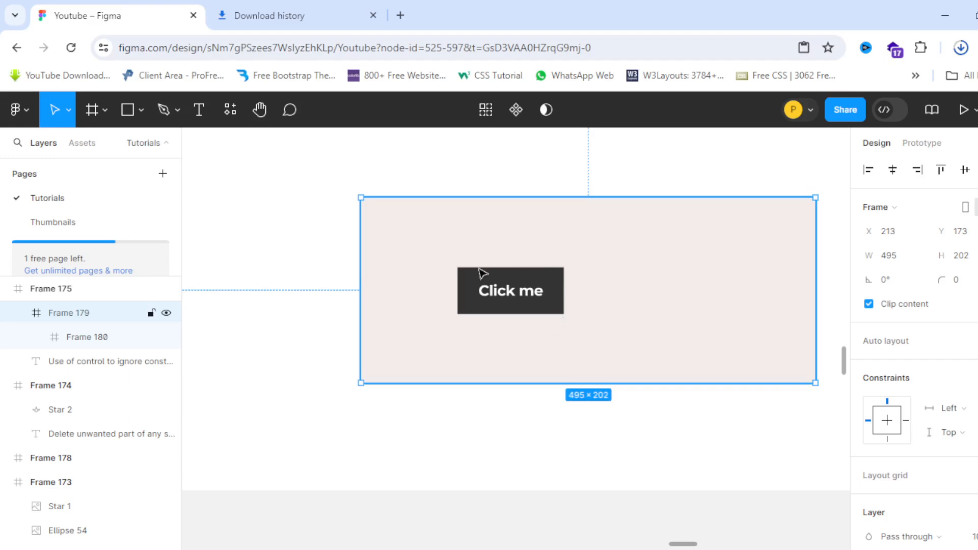
Step: Go back to recent files to view the Youtube thumbnail, then reopen the Youtube file
scroll(321, 253, down, 5)
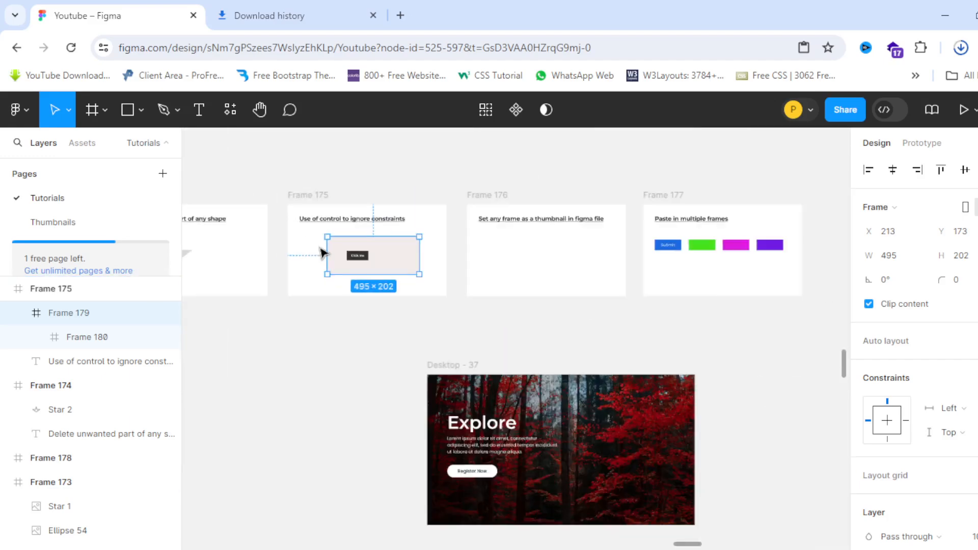
scroll(543, 229, up, 2)
scroll(543, 229, up, 3)
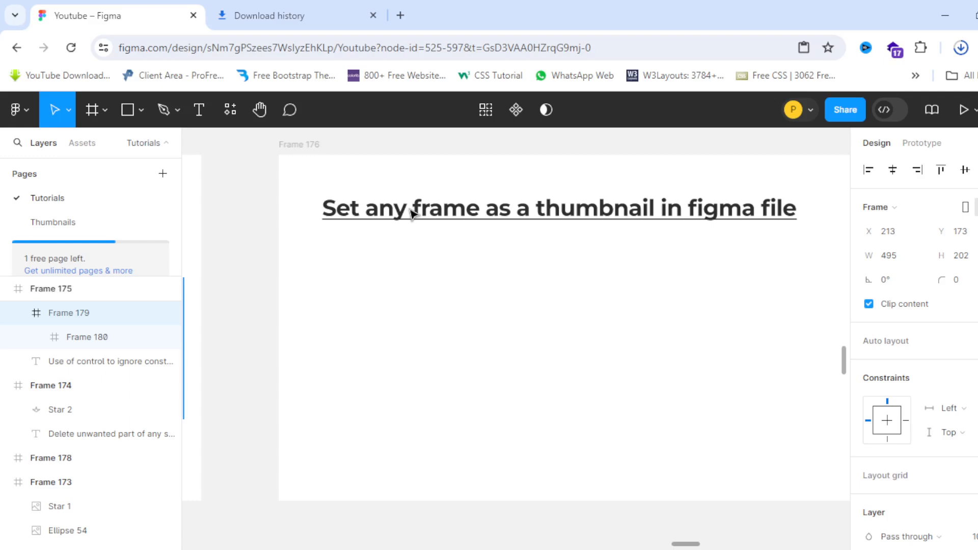
scroll(486, 204, down, 3)
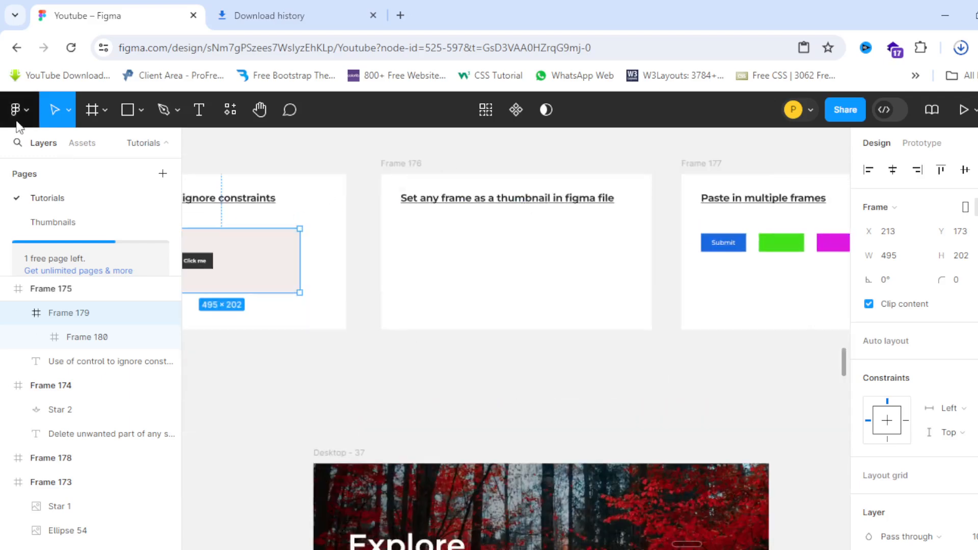
click(23, 112)
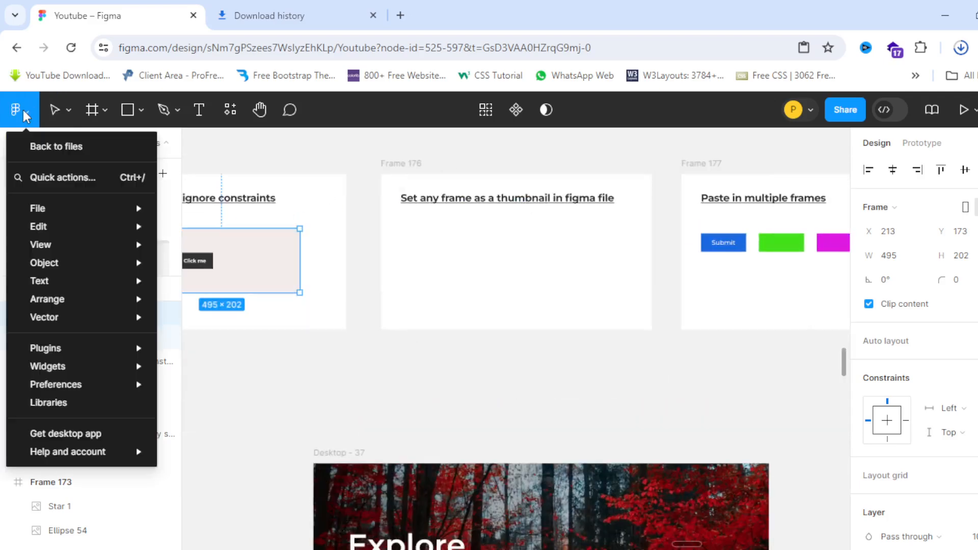
click(55, 149)
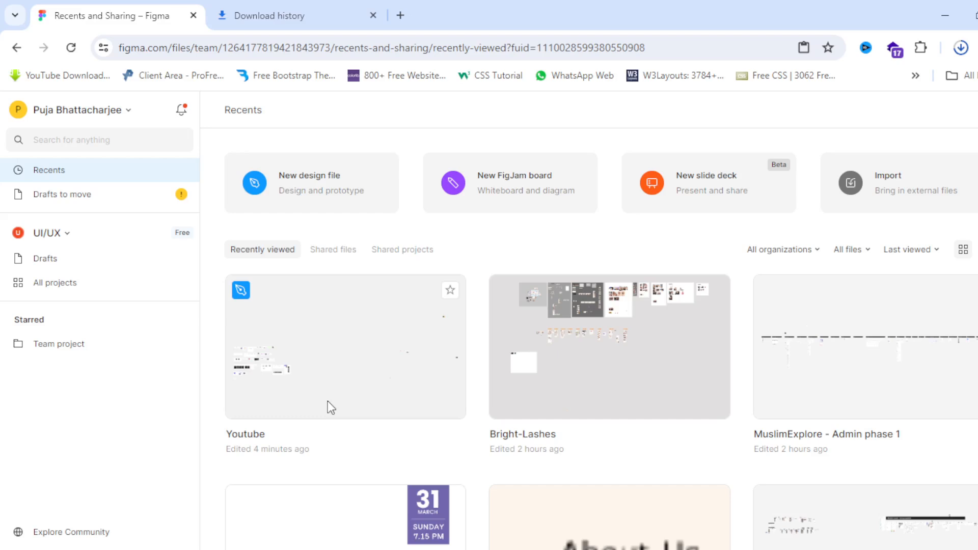
double_click(325, 372)
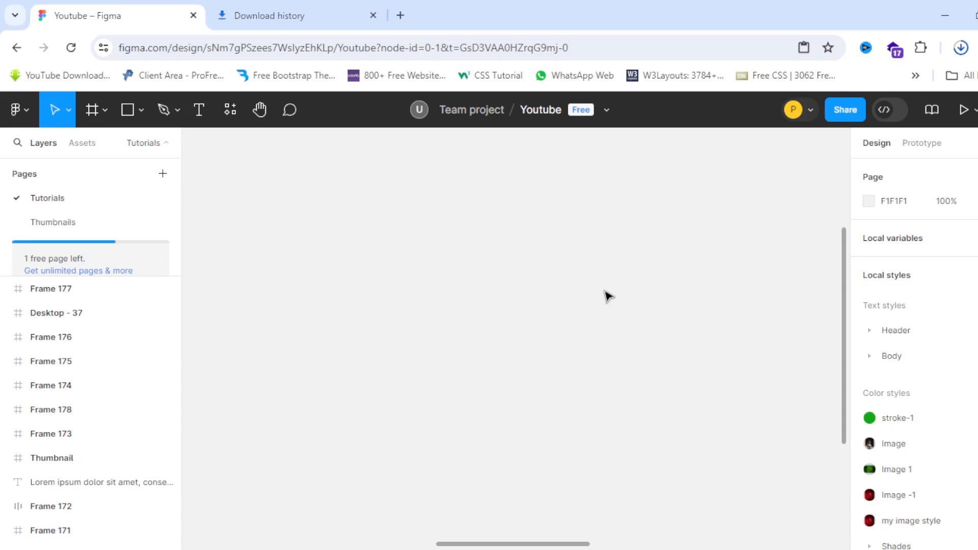
Step: Select the Desktop - 37 frame and set it as the Youtube file's thumbnail
drag(562, 548, 734, 548)
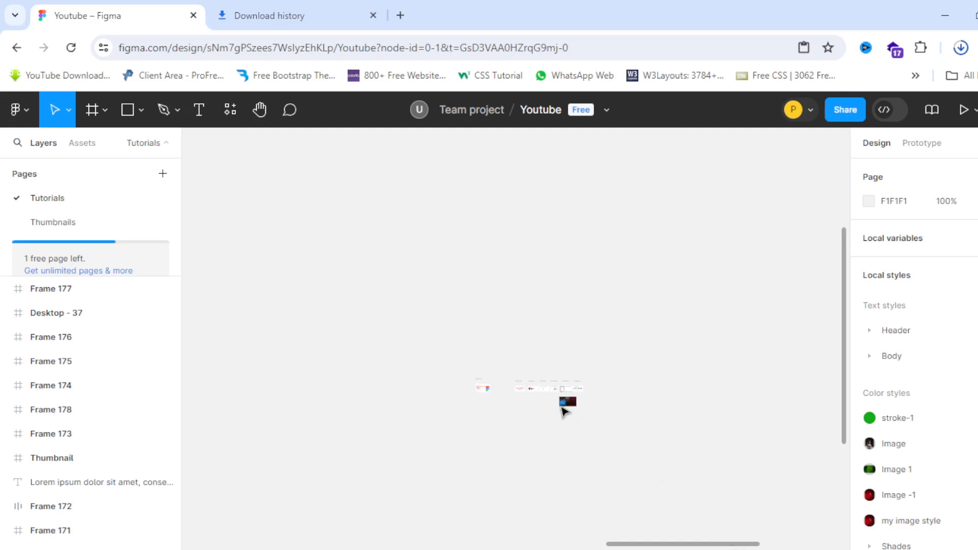
scroll(564, 408, up, 10)
scroll(555, 405, up, 3)
click(486, 294)
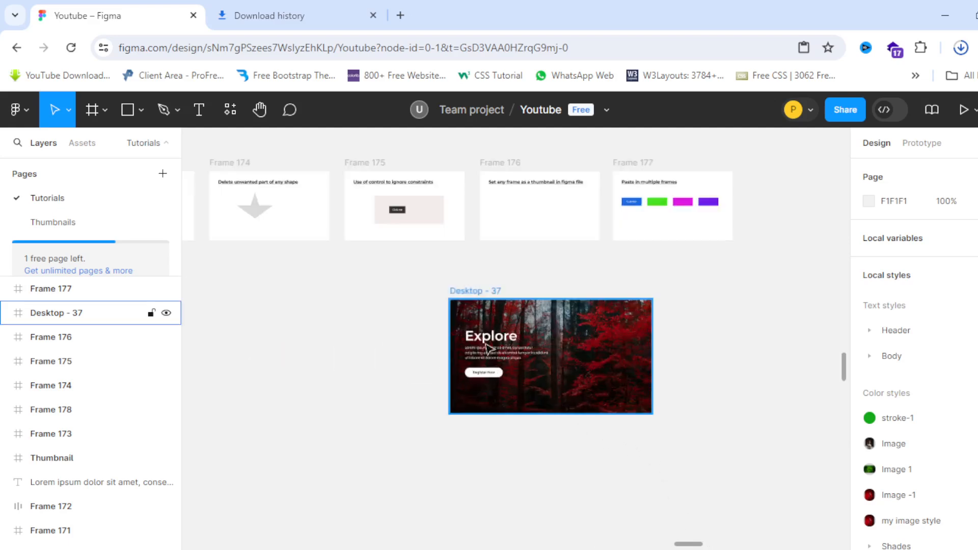
click(470, 292)
scroll(584, 396, up, 3)
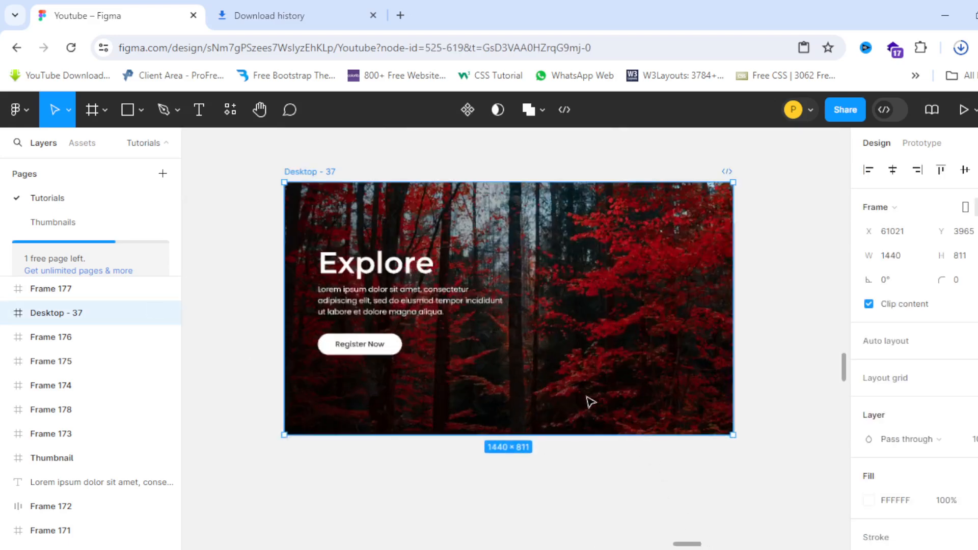
scroll(460, 334, down, 2)
scroll(422, 365, up, 1)
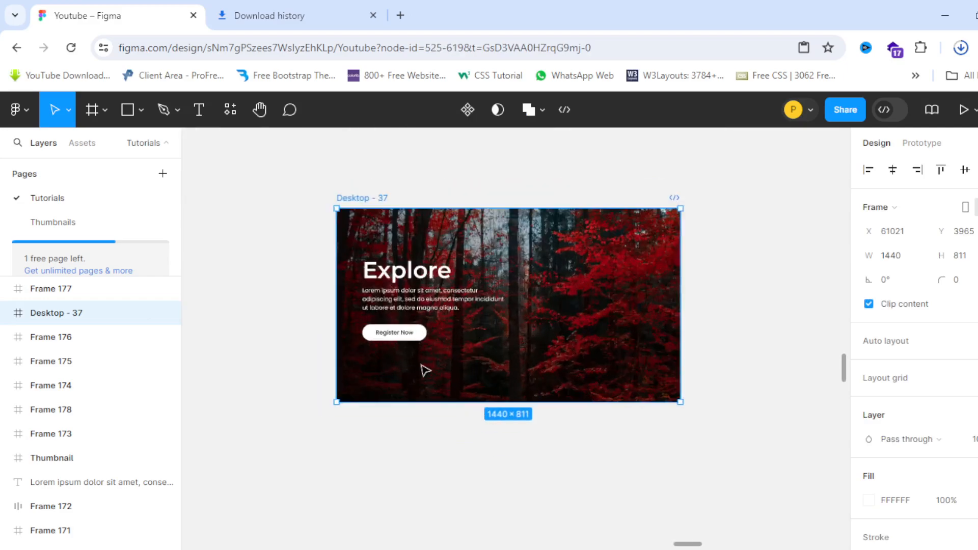
right_click(526, 265)
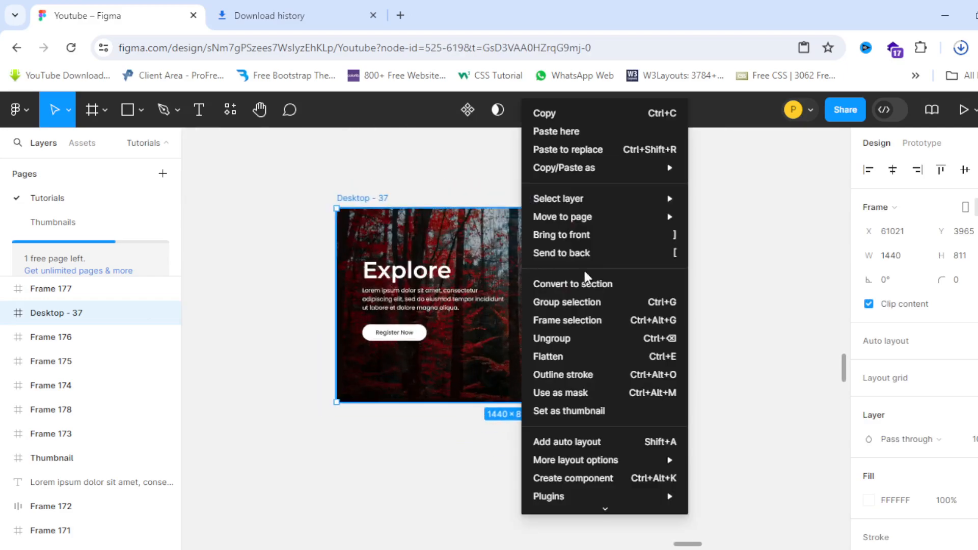
click(603, 411)
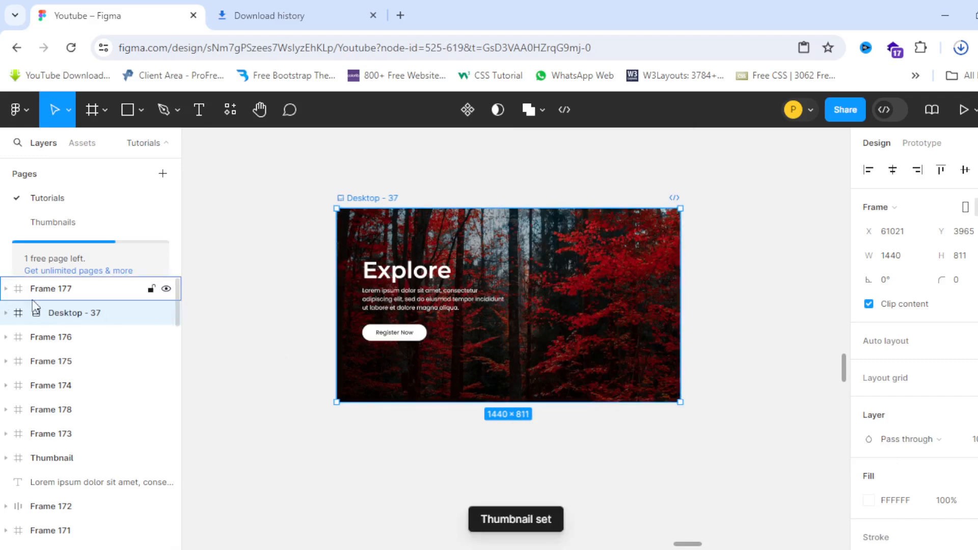
click(20, 109)
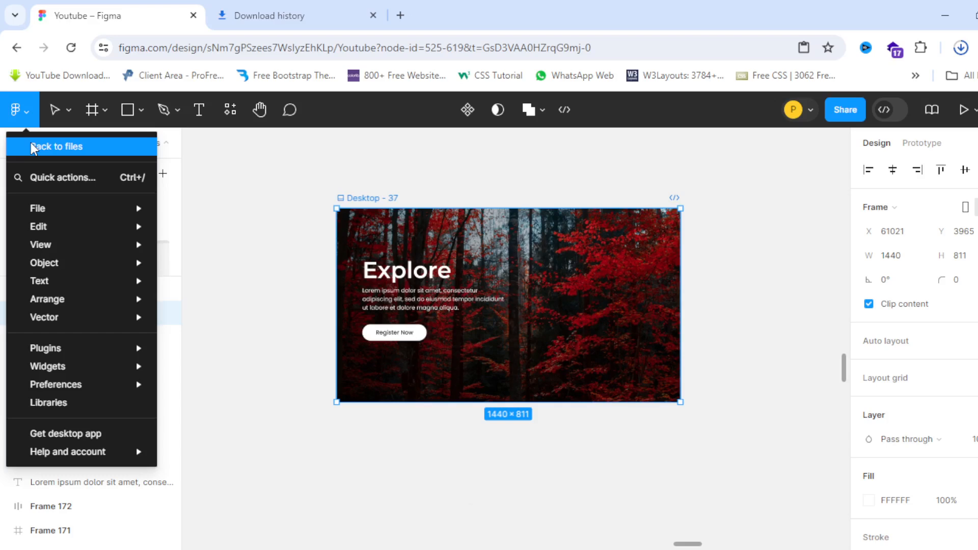
Step: Return to the file list to confirm the red Explore thumbnail, then reopen the Youtube file
click(32, 147)
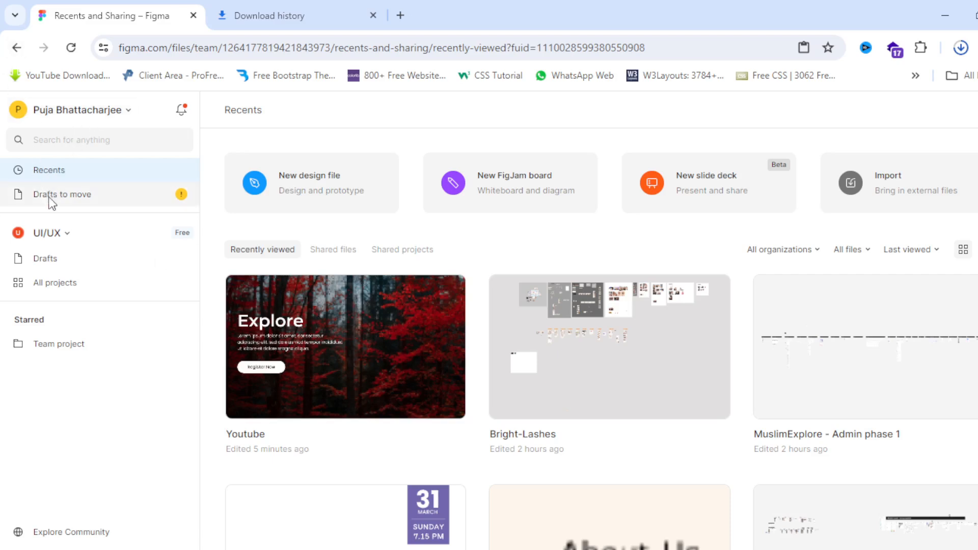
double_click(311, 347)
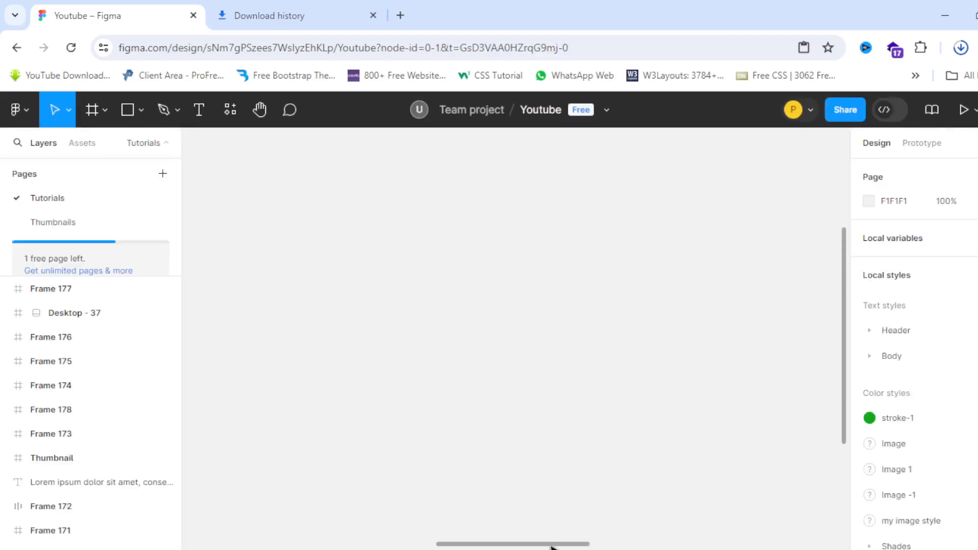
drag(553, 548, 706, 548)
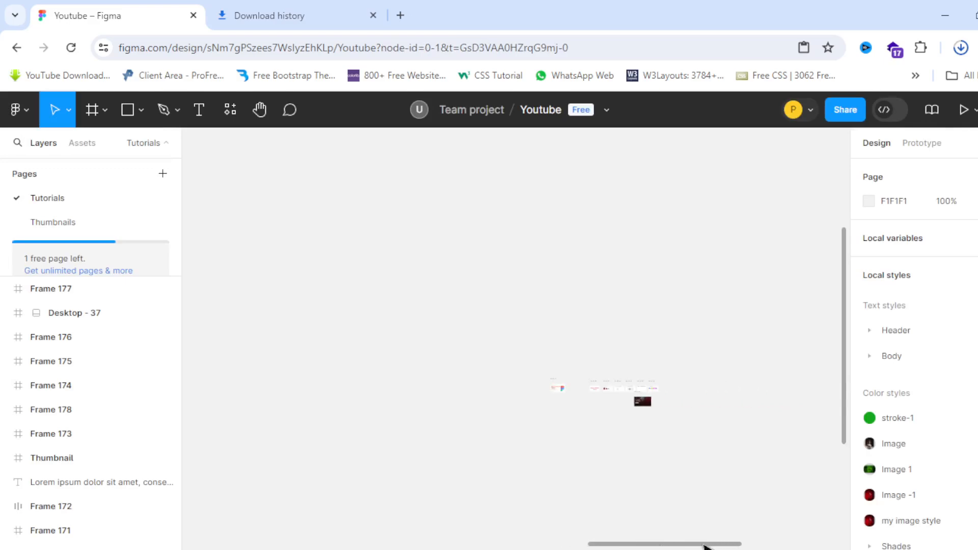
Step: Restore the Youtube file's default thumbnail from the Desktop - 37 frame's context menu
scroll(671, 384, up, 6)
scroll(622, 435, down, 4)
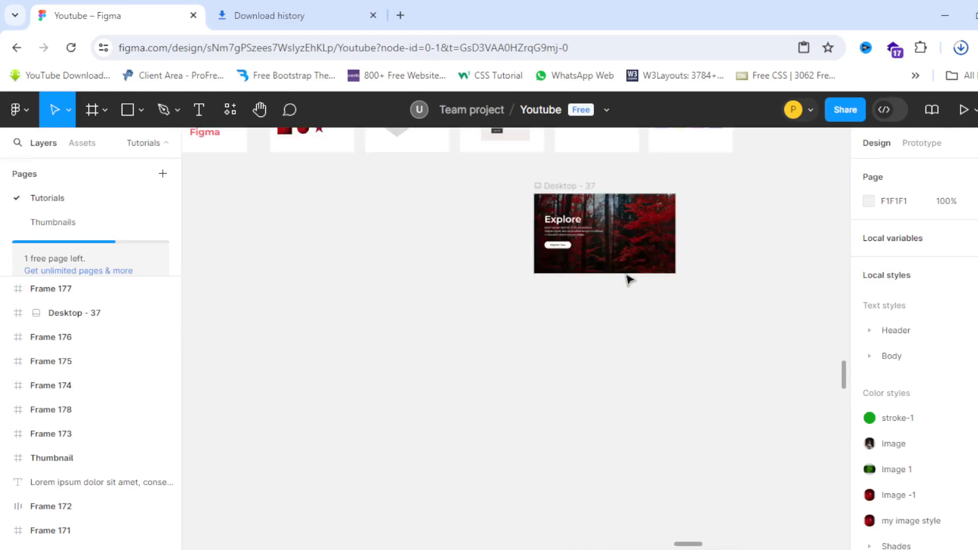
scroll(630, 279, up, 5)
scroll(623, 255, up, 3)
scroll(606, 316, up, 2)
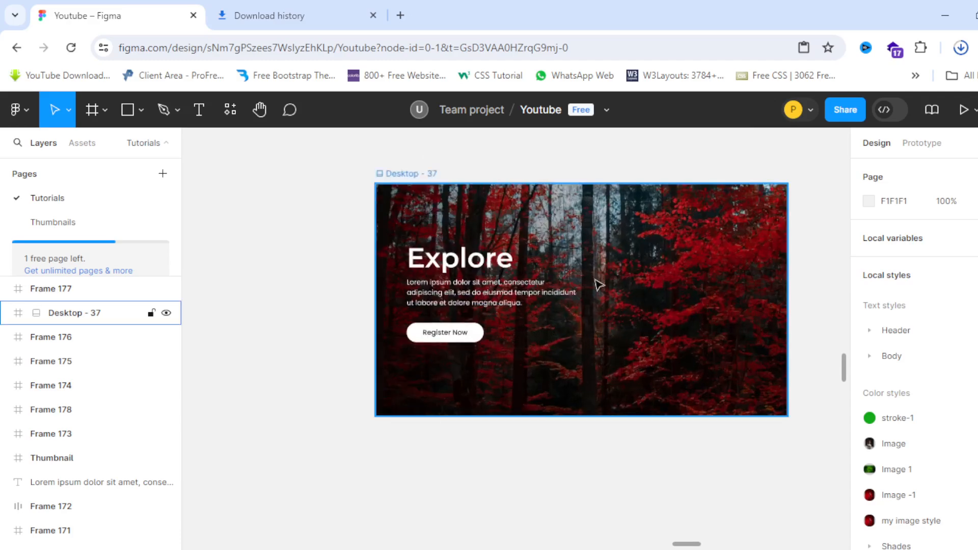
right_click(611, 269)
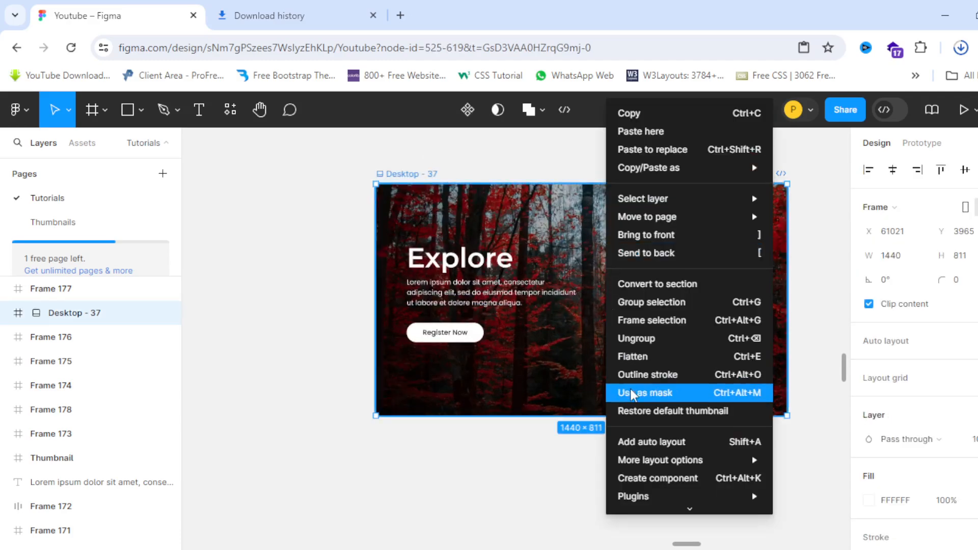
click(661, 414)
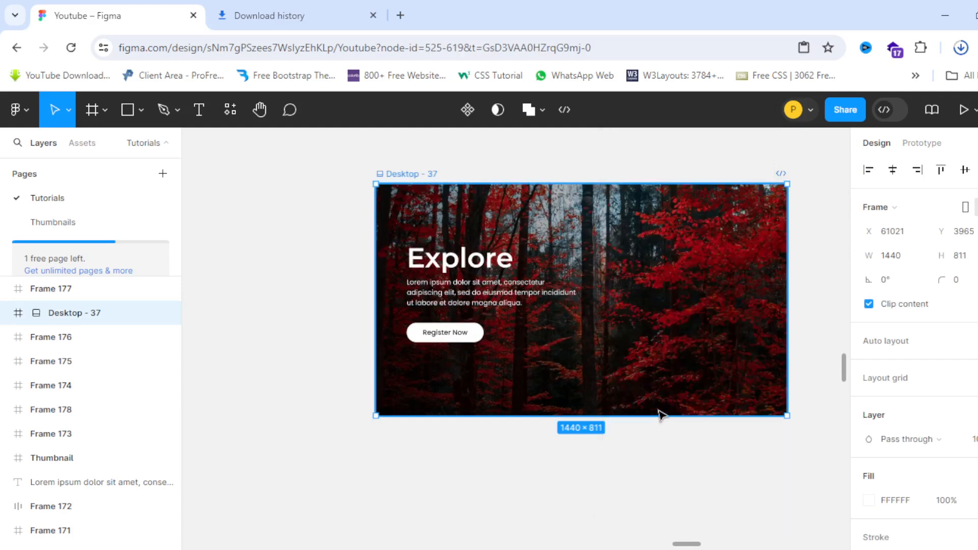
scroll(482, 369, down, 8)
click(584, 353)
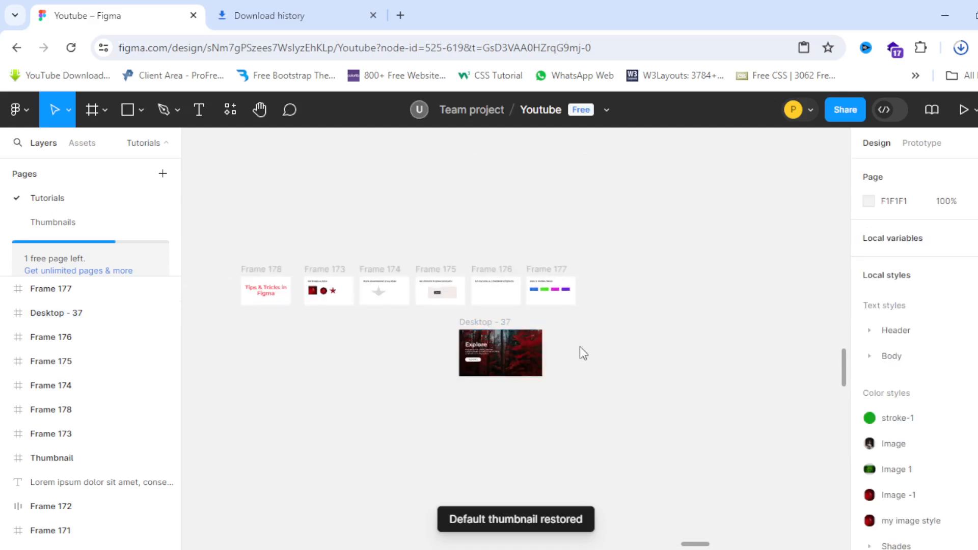
scroll(484, 306, up, 10)
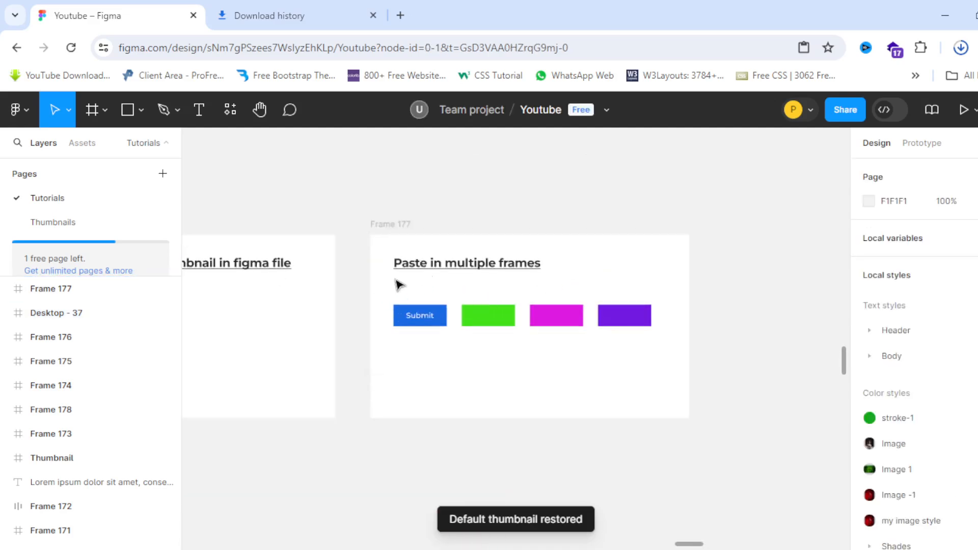
Step: Select the 'Submit' text layer inside the blue button frame
click(509, 291)
scroll(511, 291, up, 2)
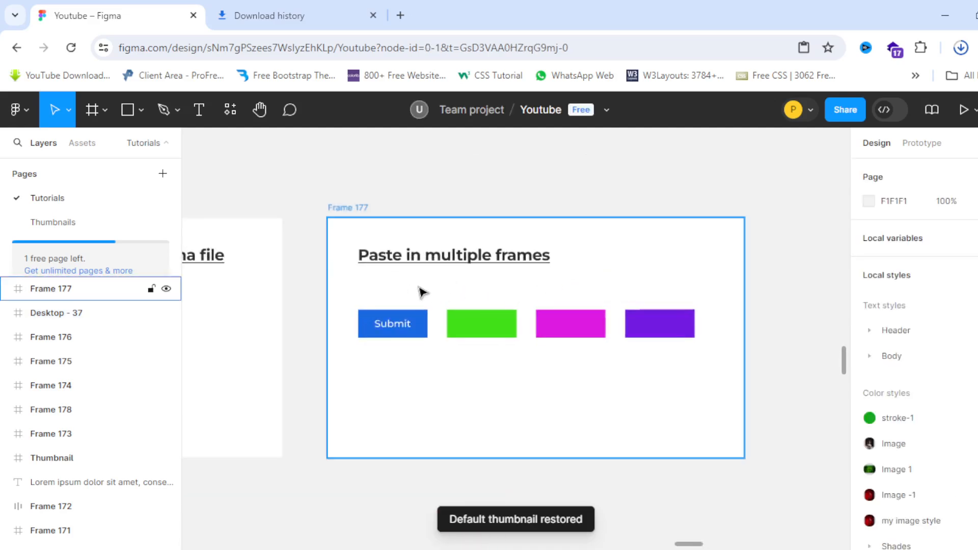
click(421, 291)
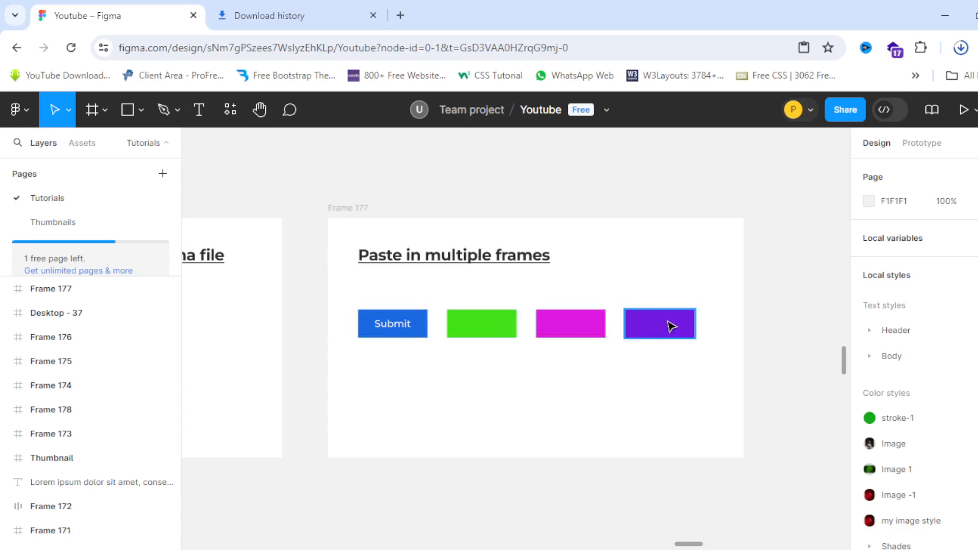
scroll(405, 326, up, 3)
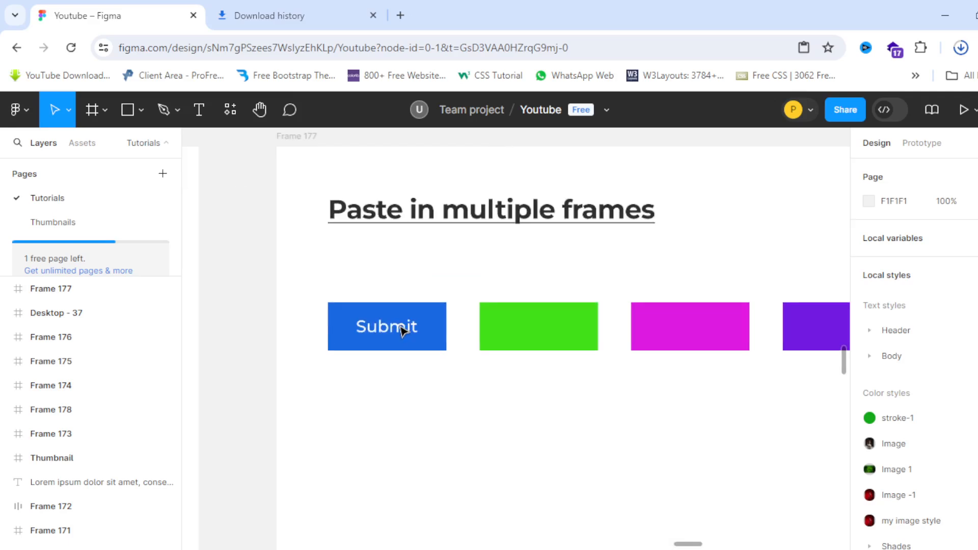
scroll(314, 327, down, 3)
scroll(324, 328, up, 3)
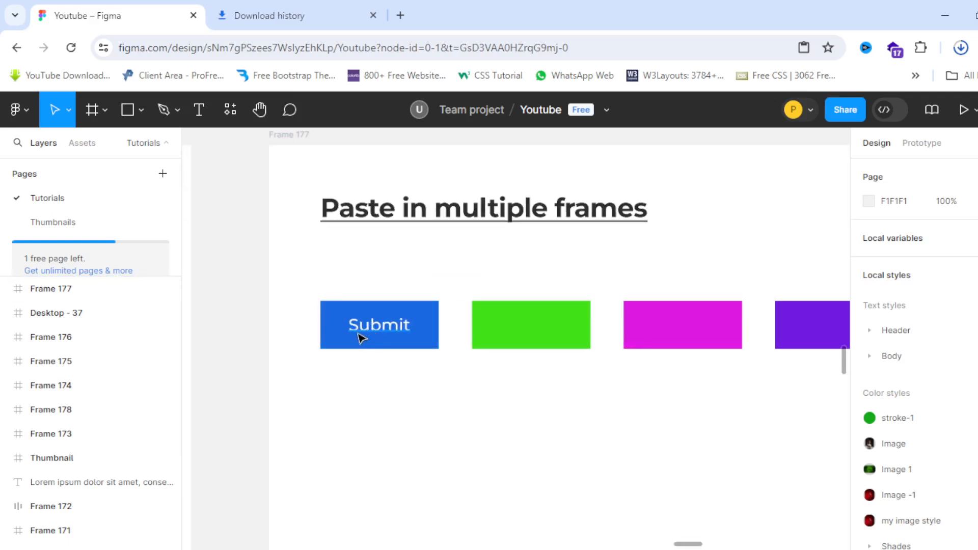
double_click(376, 334)
scroll(377, 337, down, 1)
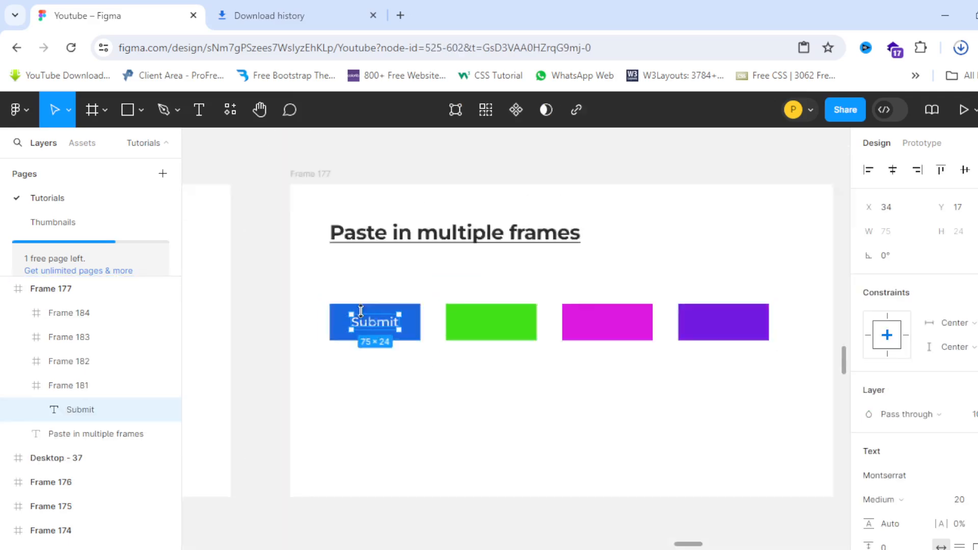
scroll(357, 334, up, 3)
scroll(372, 324, down, 3)
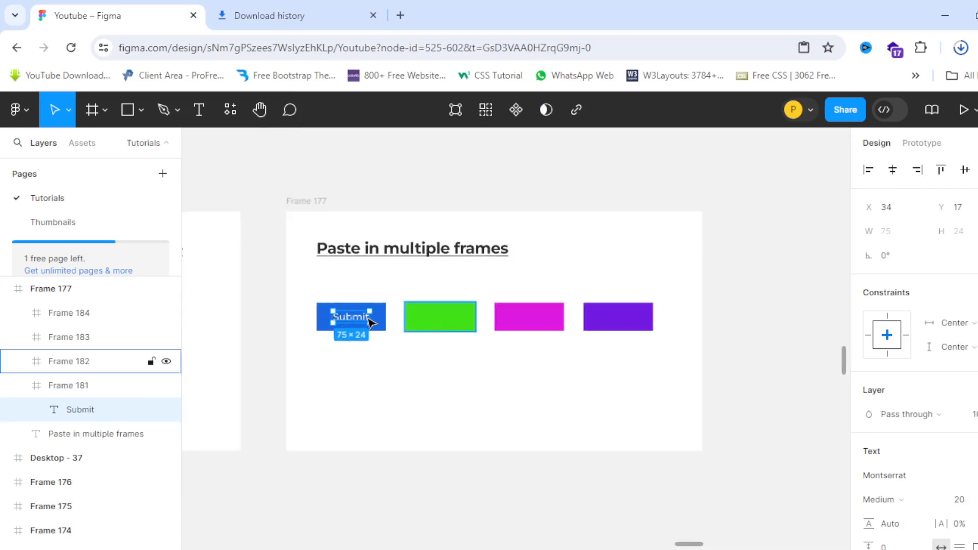
scroll(353, 314, up, 5)
click(397, 406)
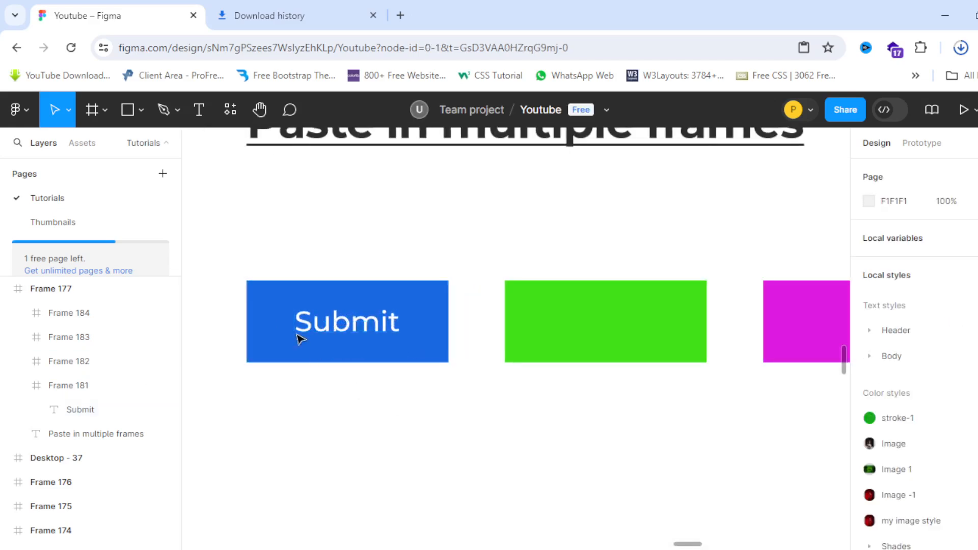
click(344, 329)
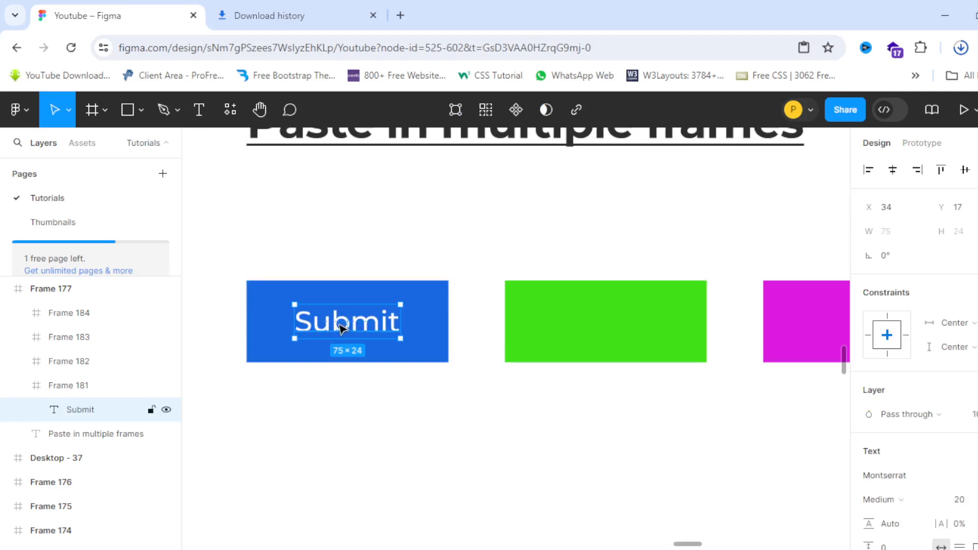
scroll(341, 328, down, 5)
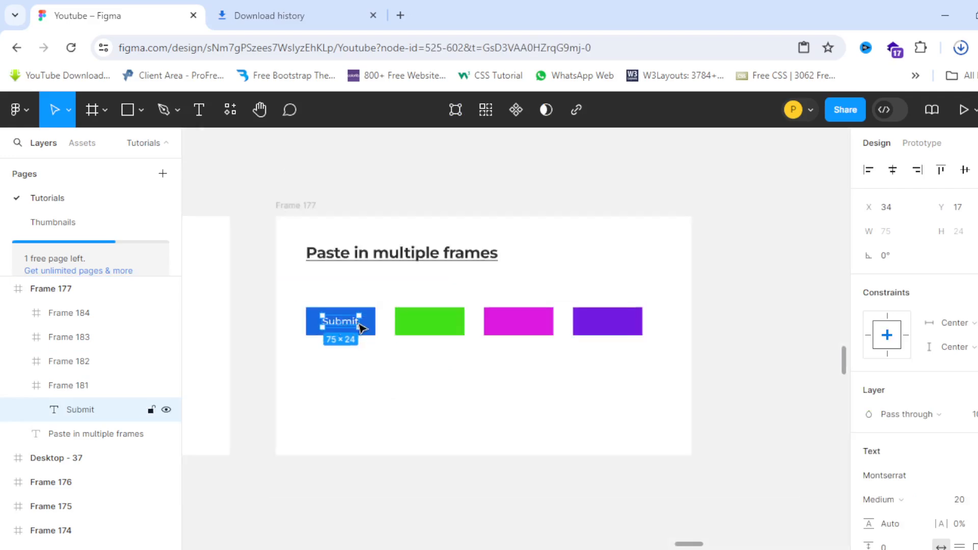
scroll(346, 329, up, 3)
Step: Paste the Submit label into the green, magenta and purple Frames 182, 183 and 184
click(448, 324)
scroll(335, 321, down, 4)
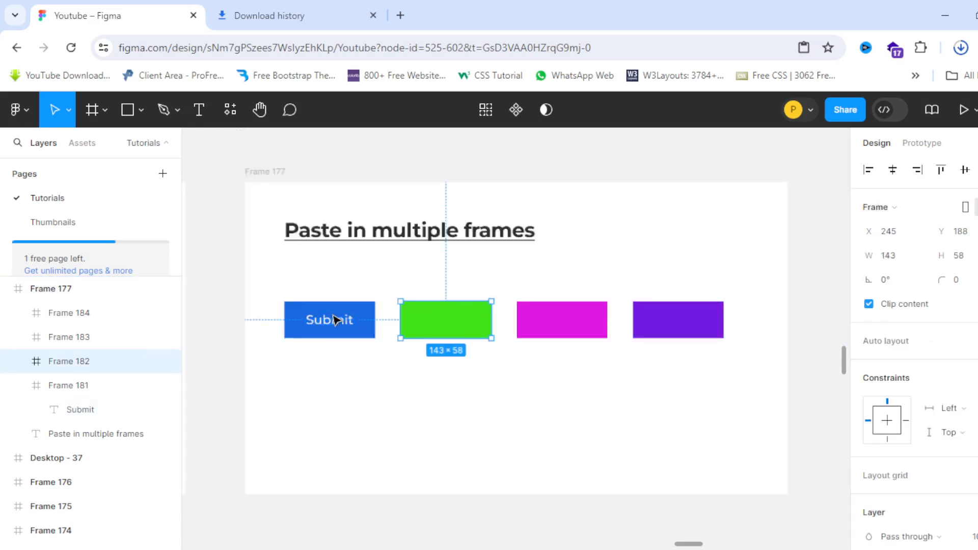
scroll(376, 331, up, 4)
click(496, 369)
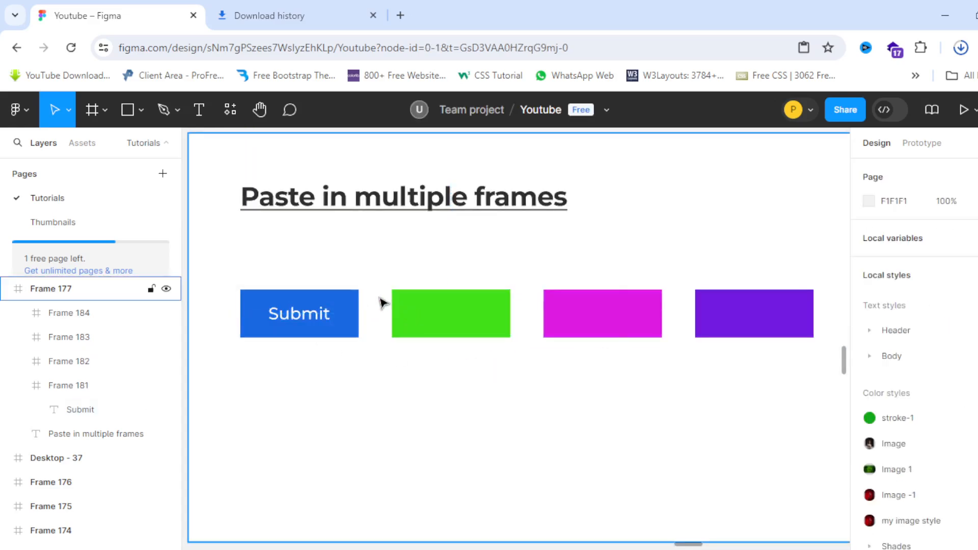
scroll(382, 303, down, 2)
drag(380, 282, 732, 377)
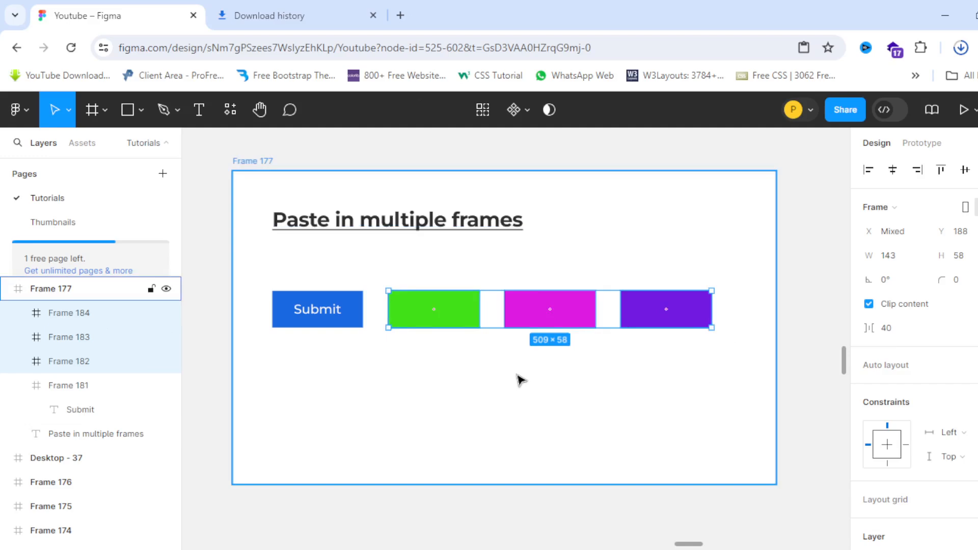
key(ctrl+v)
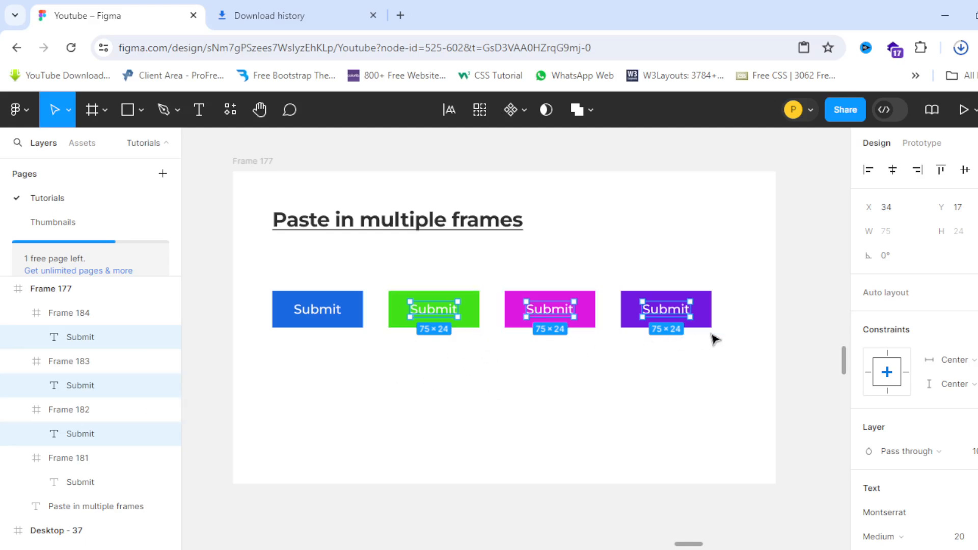
scroll(442, 289, down, 2)
scroll(408, 296, up, 2)
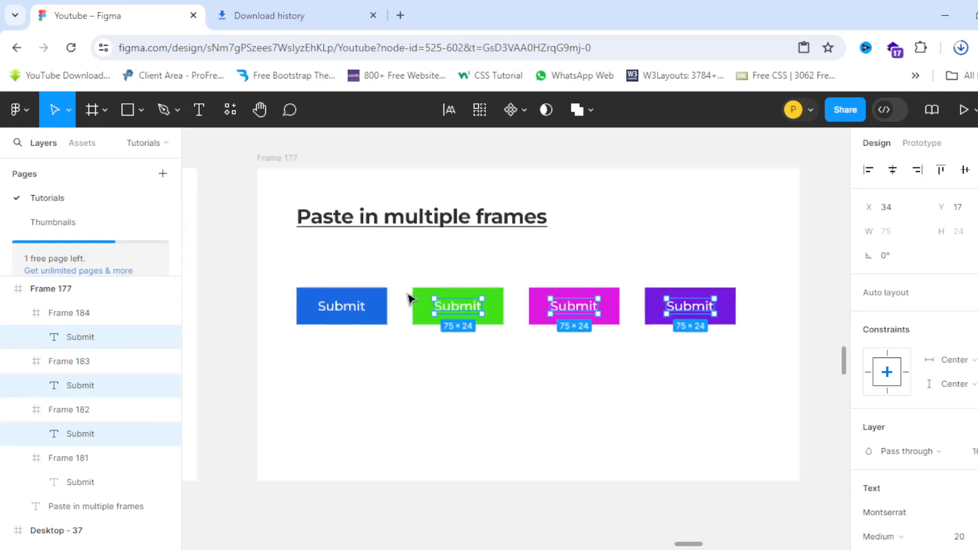